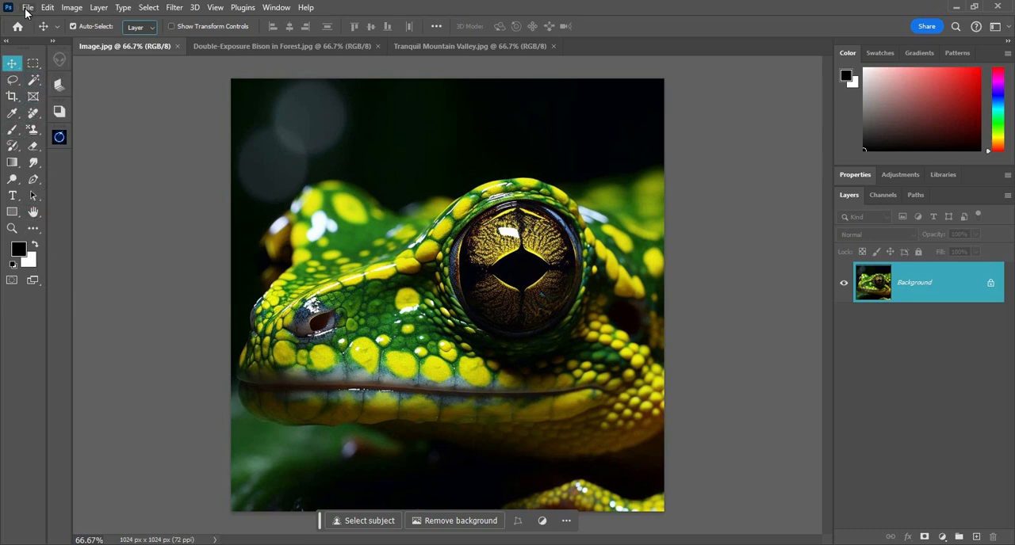
# Create a blank 1280 × 720 px document at 300 ppi with a white background, and close it again
pyautogui.click(26, 7)
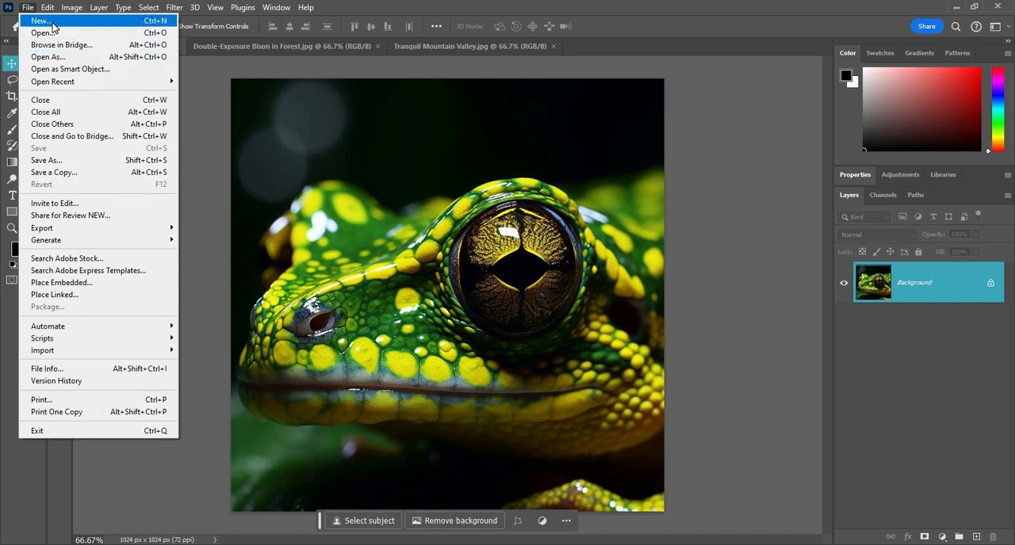
pyautogui.click(138, 22)
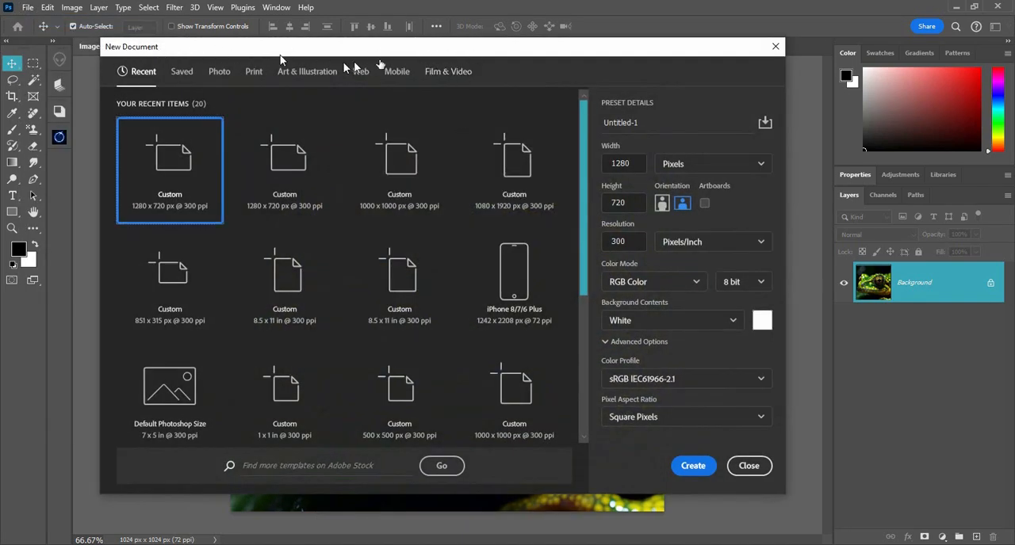
pyautogui.moveTo(280, 52); pyautogui.dragTo(294, 51)
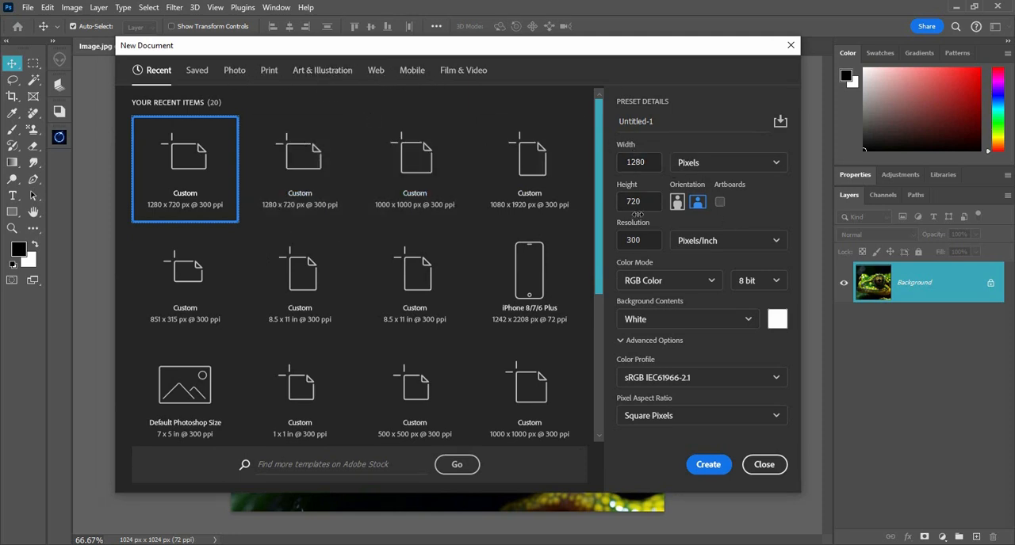
pyautogui.click(726, 470)
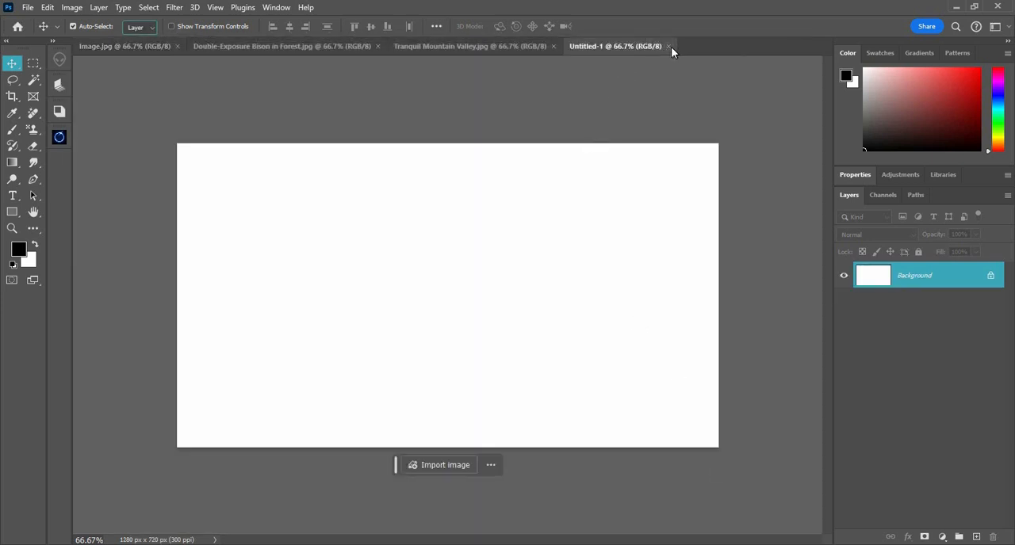
pyautogui.click(669, 47)
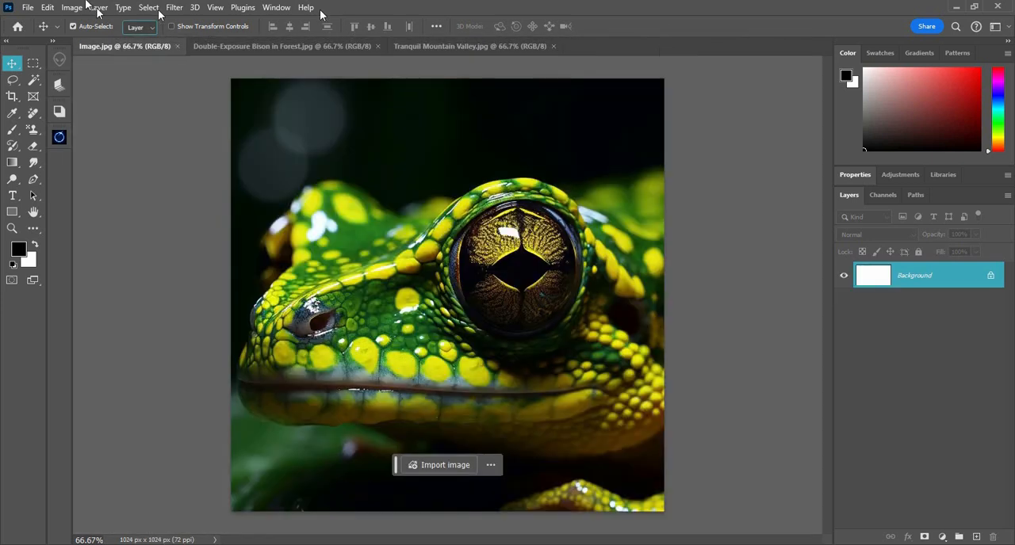
# Open the forest boardwalk photo from the Downloads folder with the format filter kept at All Formats, and close it again
pyautogui.click(28, 8)
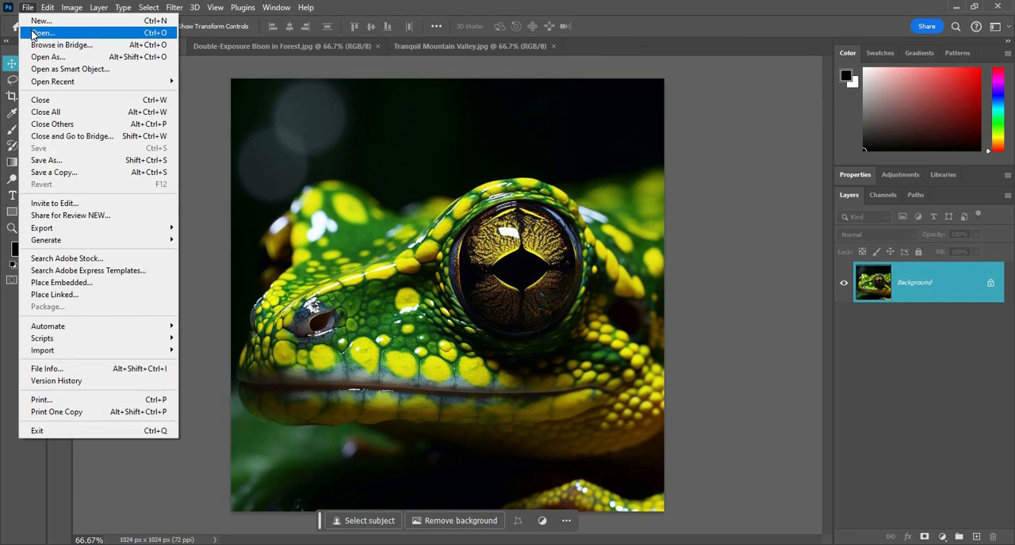
pyautogui.click(153, 34)
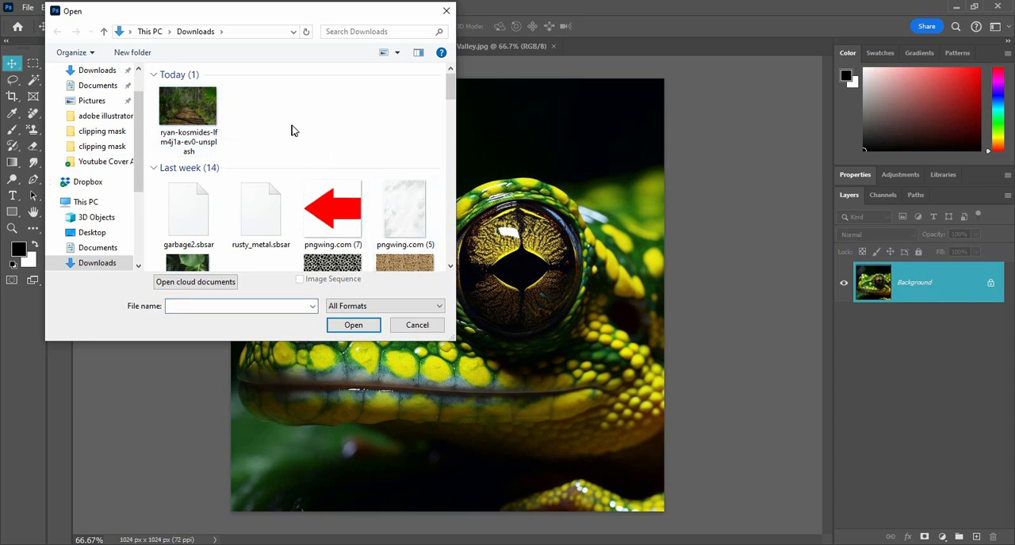
pyautogui.click(211, 129)
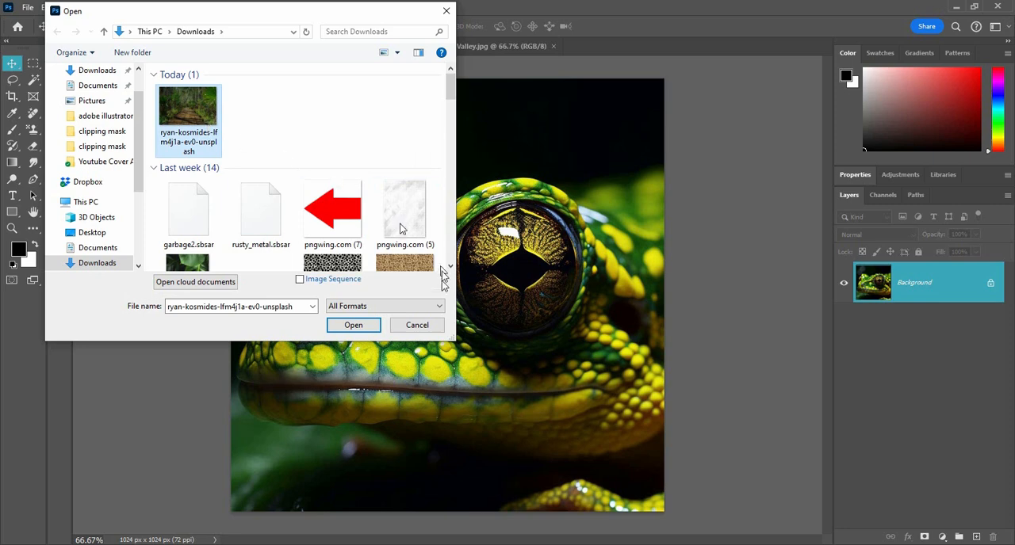
pyautogui.click(387, 310)
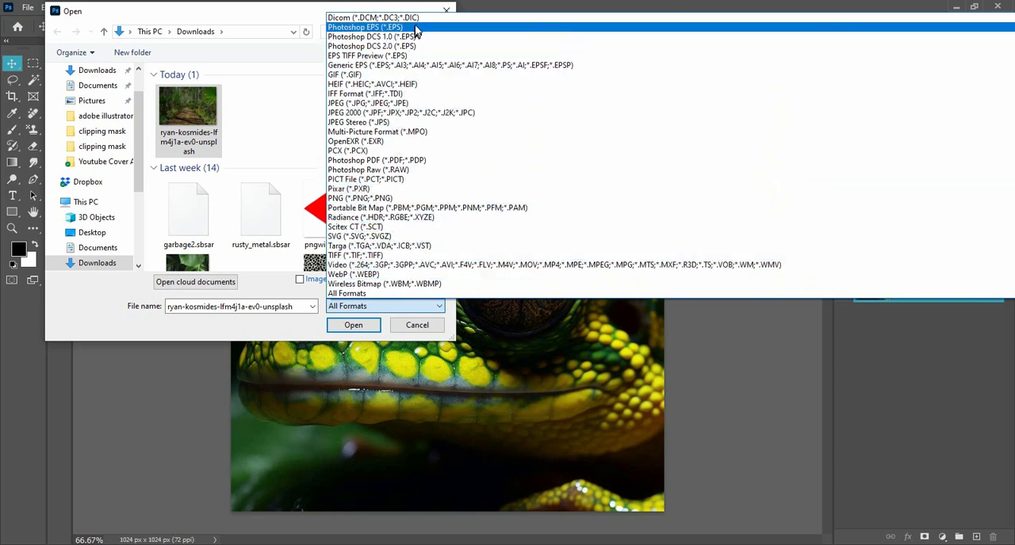
pyautogui.click(361, 294)
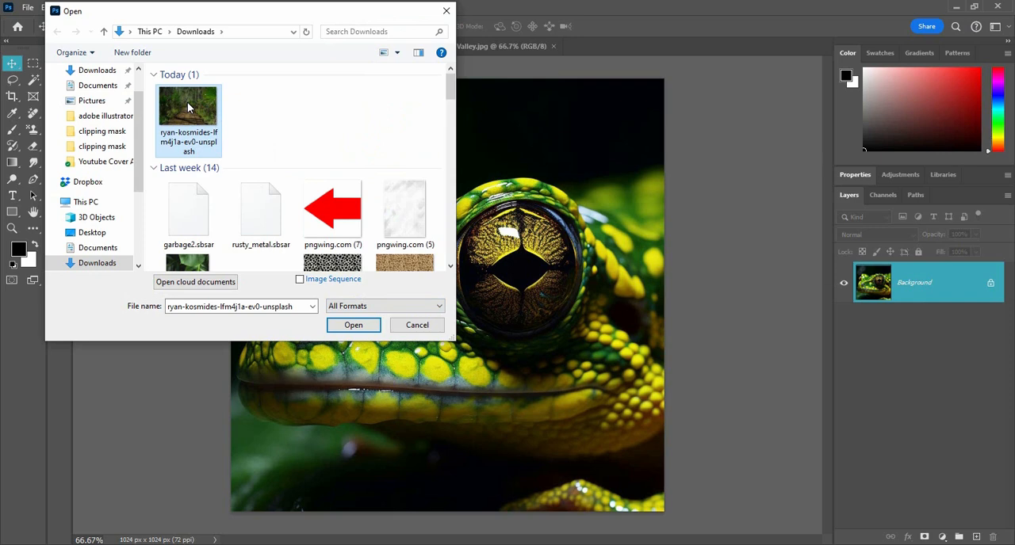
pyautogui.click(357, 326)
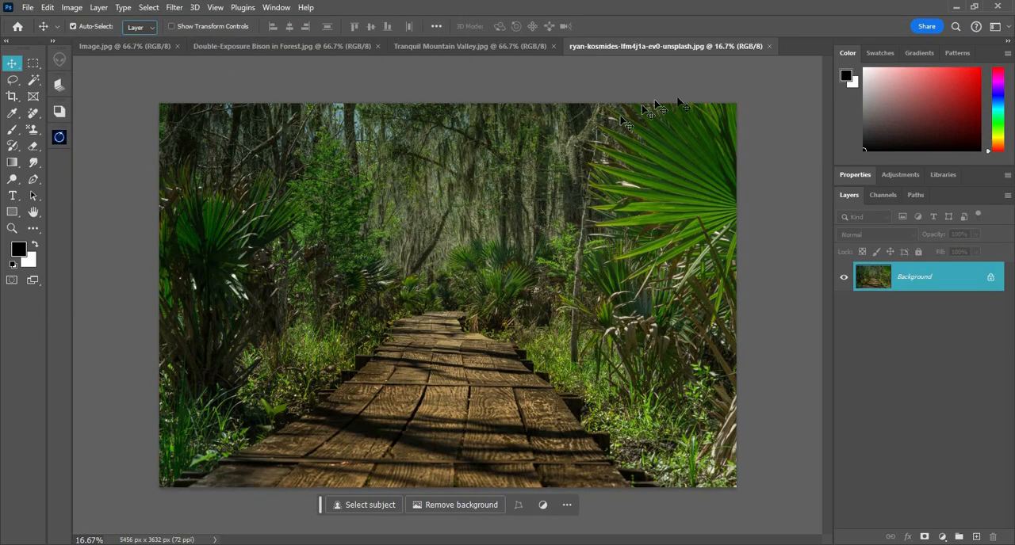
pyautogui.hotkey('ctrl', 'w')
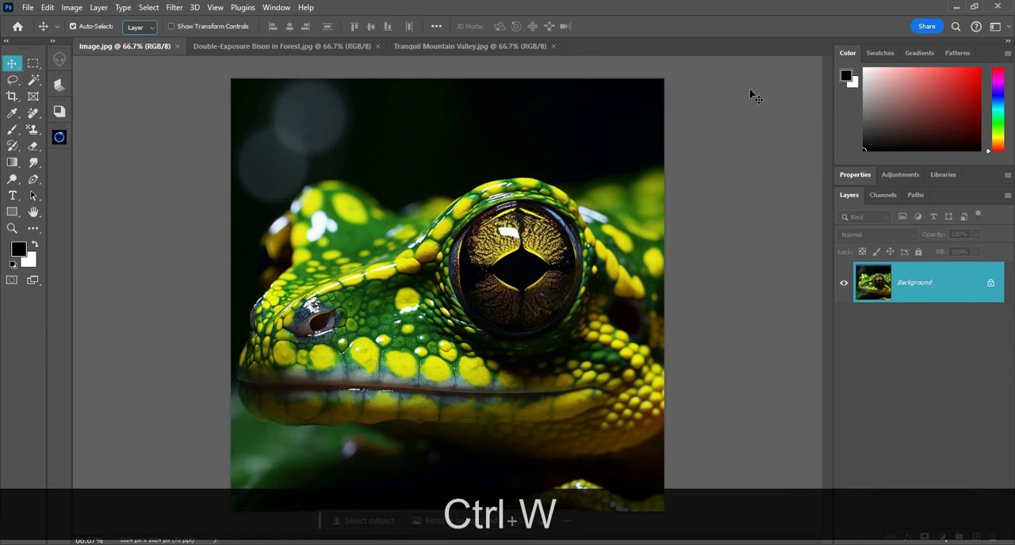
# Try to open the forest boardwalk JPG with Open As, keeping the Photoshop (*.PSD;*.PDD;*.PSDT) format
pyautogui.click(28, 7)
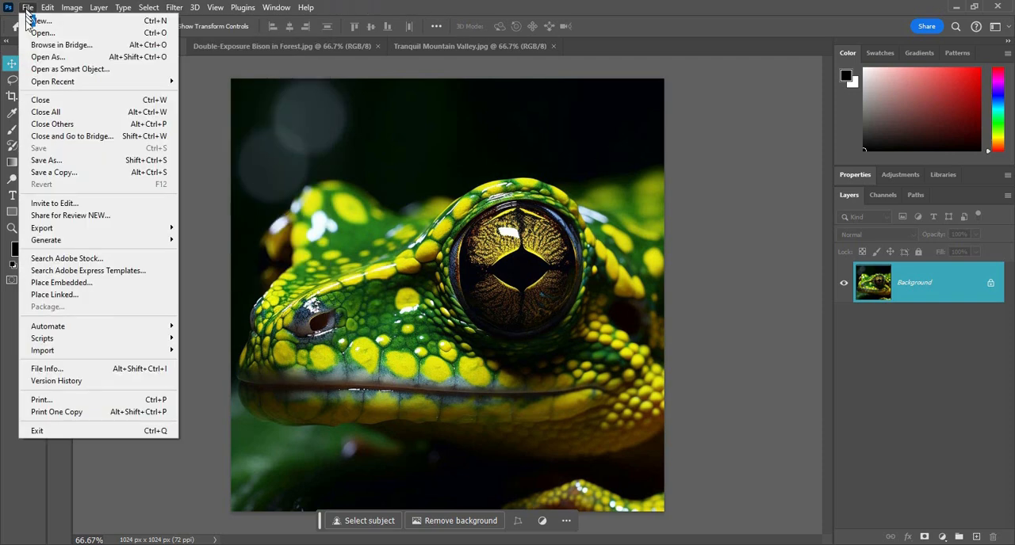
pyautogui.click(97, 57)
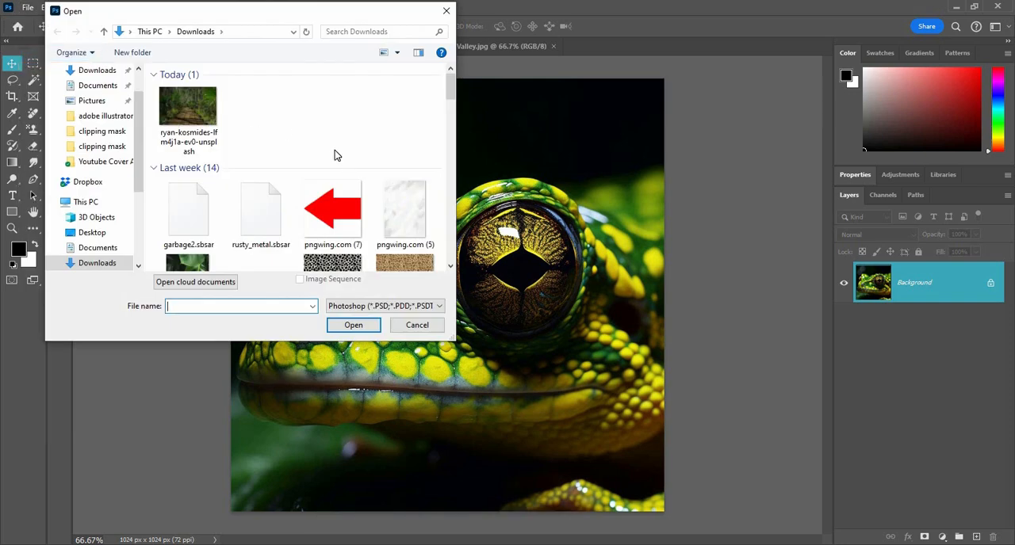
pyautogui.moveTo(305, 14); pyautogui.dragTo(350, 20)
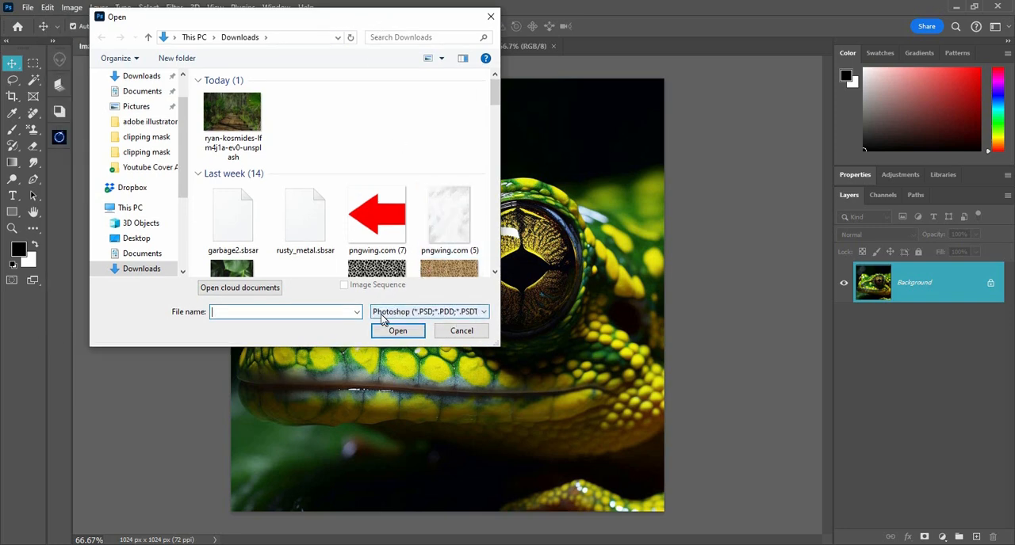
pyautogui.click(485, 312)
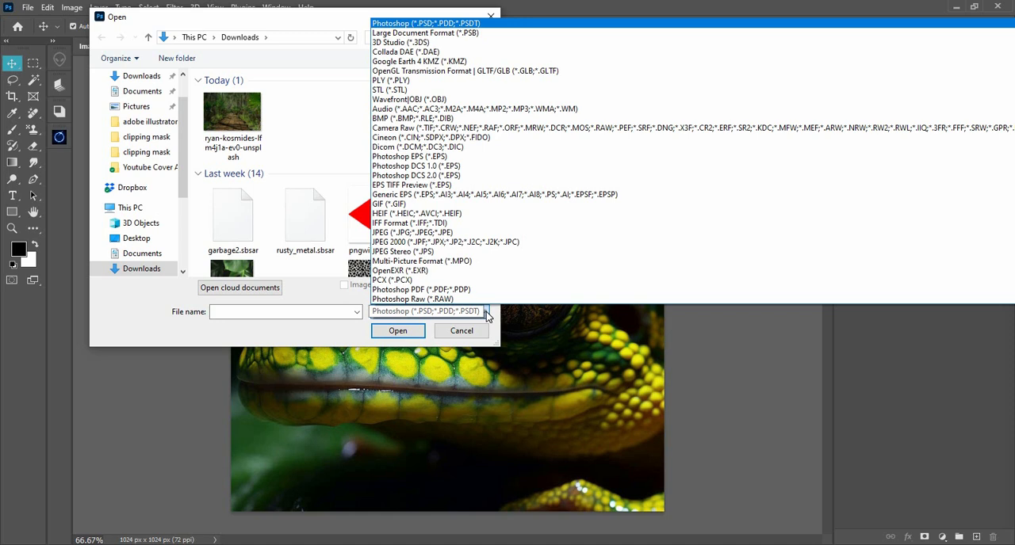
pyautogui.click(487, 314)
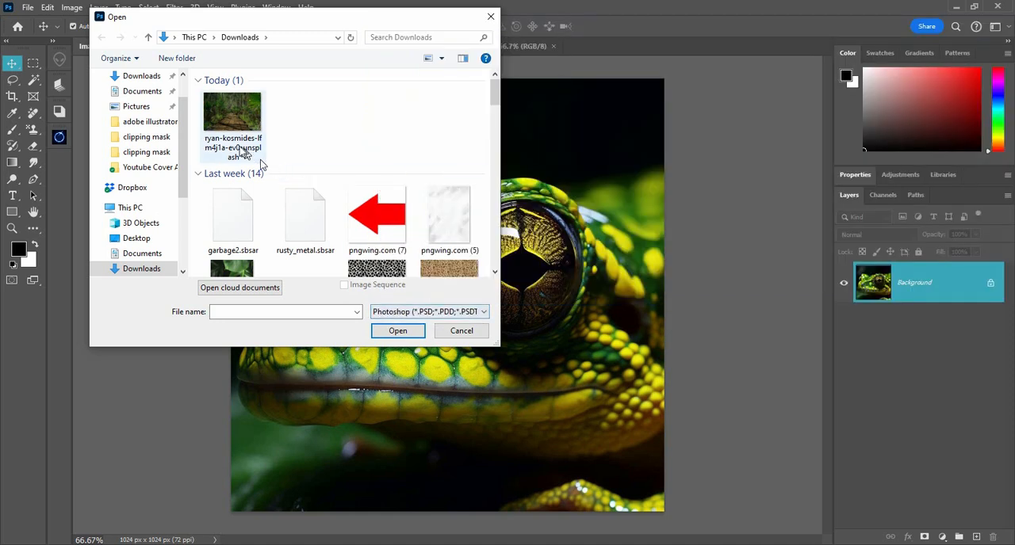
pyautogui.click(240, 146)
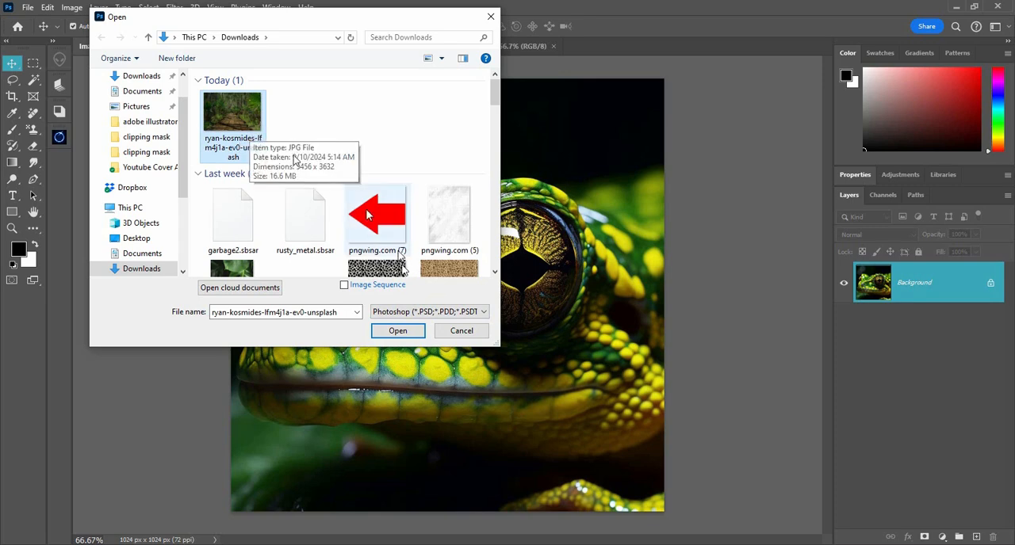
pyautogui.click(398, 331)
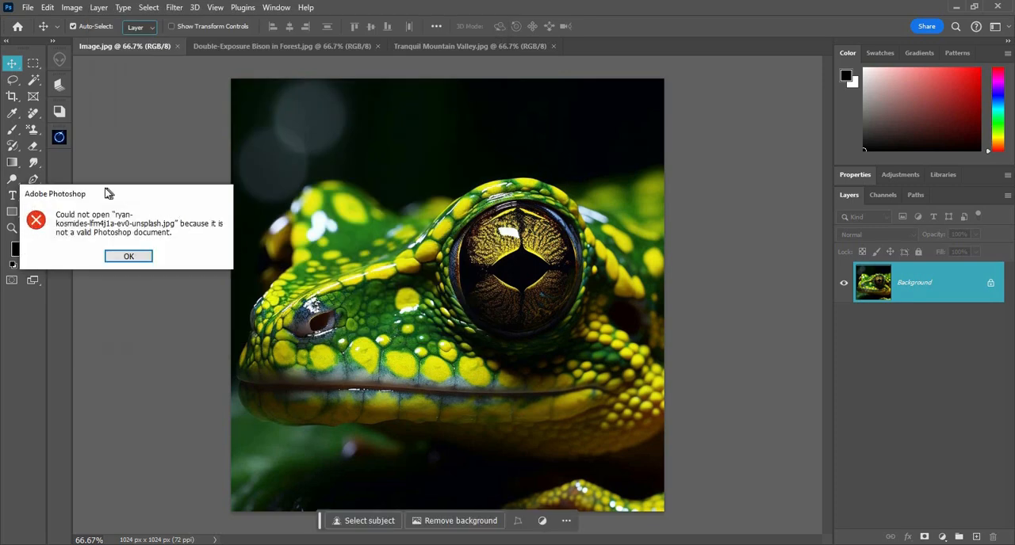
pyautogui.moveTo(106, 193); pyautogui.dragTo(455, 159)
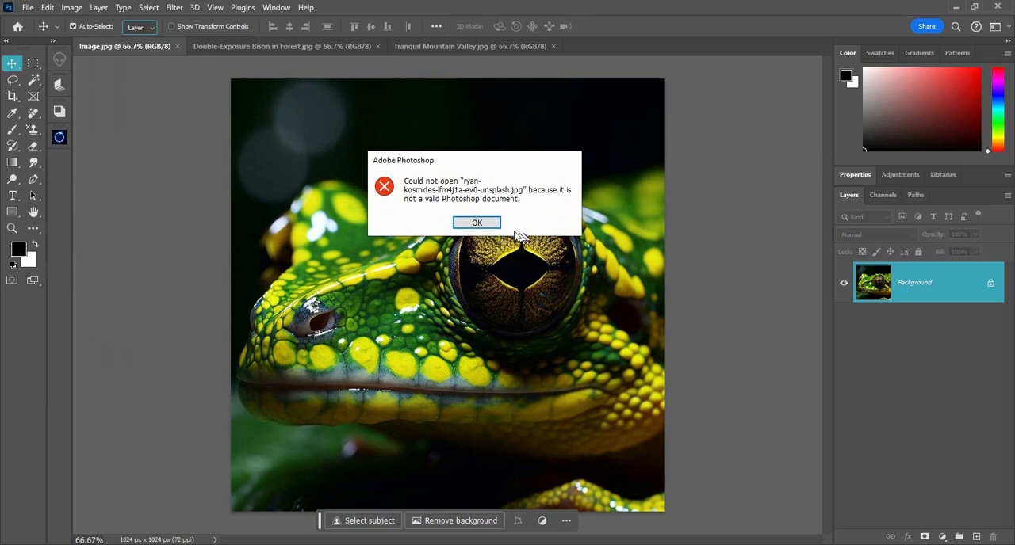
pyautogui.click(477, 223)
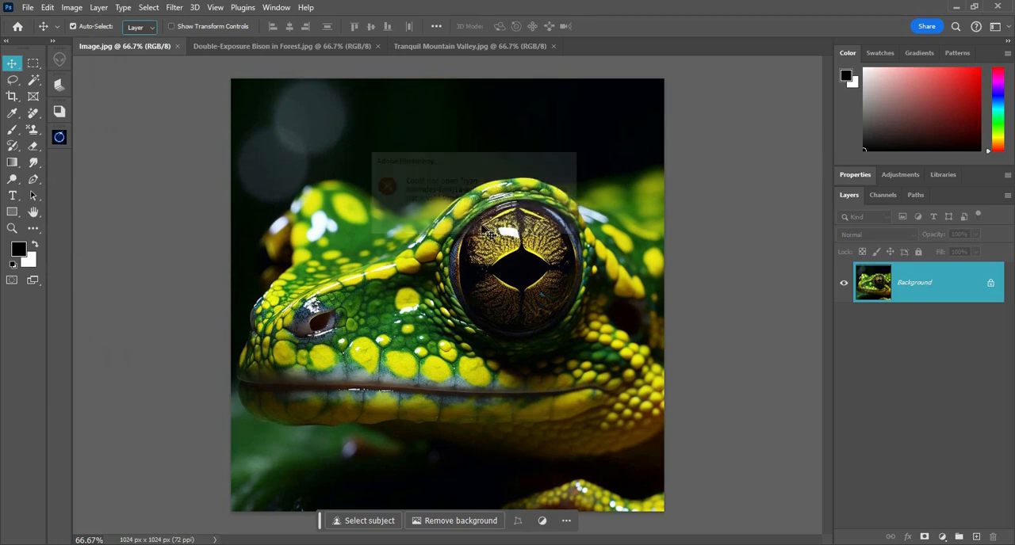
# Open the forest boardwalk photo with Open As in the JPEG (*.JPG;*.JPEG;*.JPE) format, and close it again
pyautogui.click(27, 8)
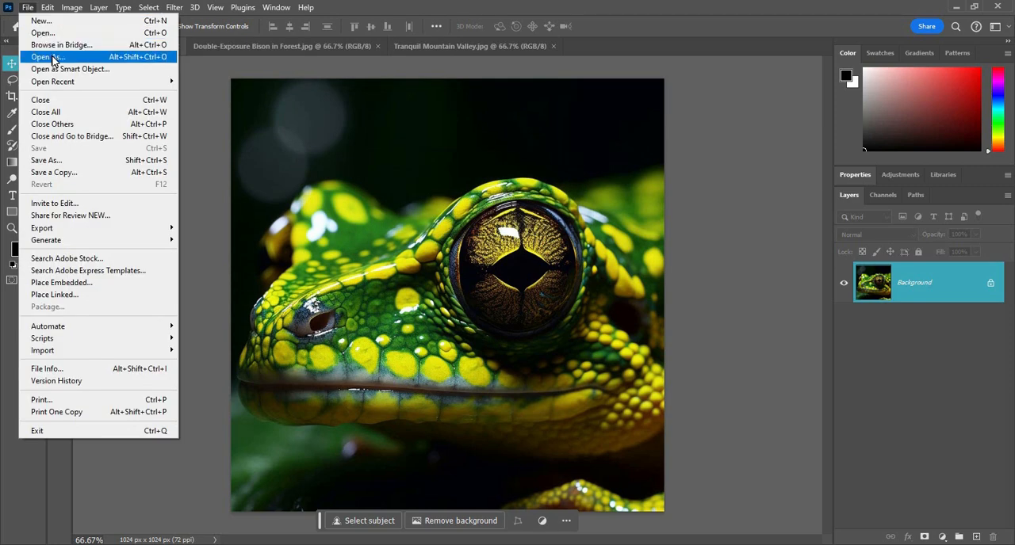
pyautogui.click(80, 59)
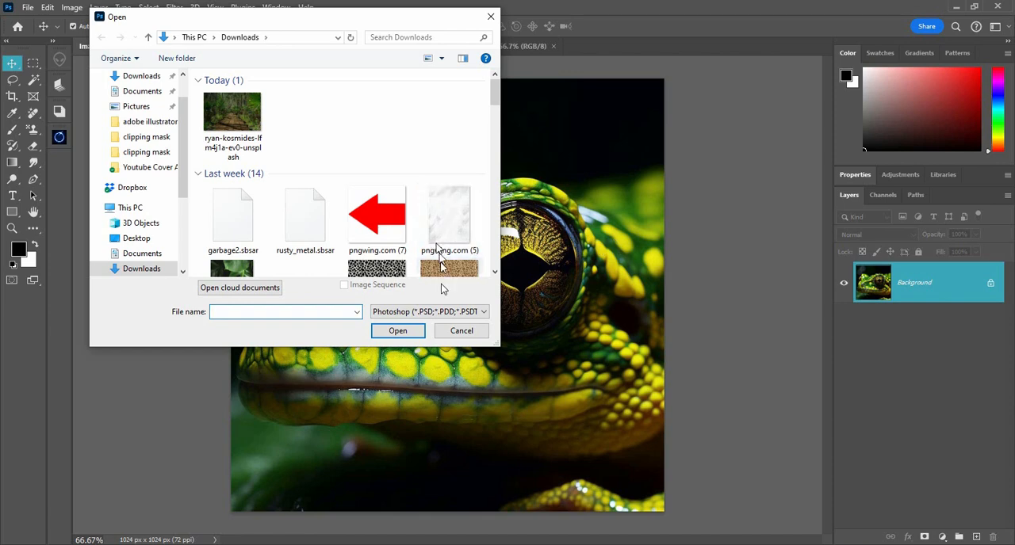
pyautogui.click(443, 312)
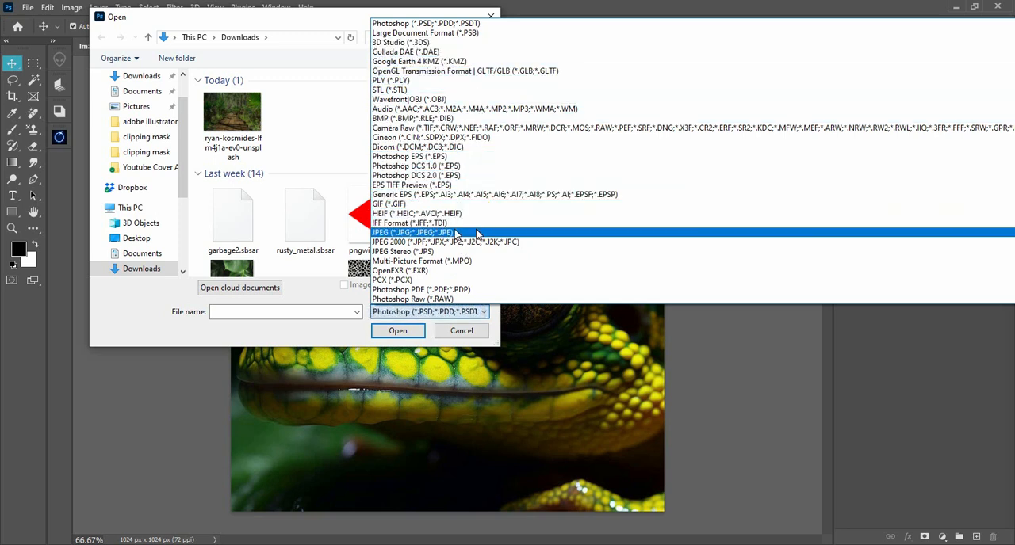
pyautogui.click(414, 234)
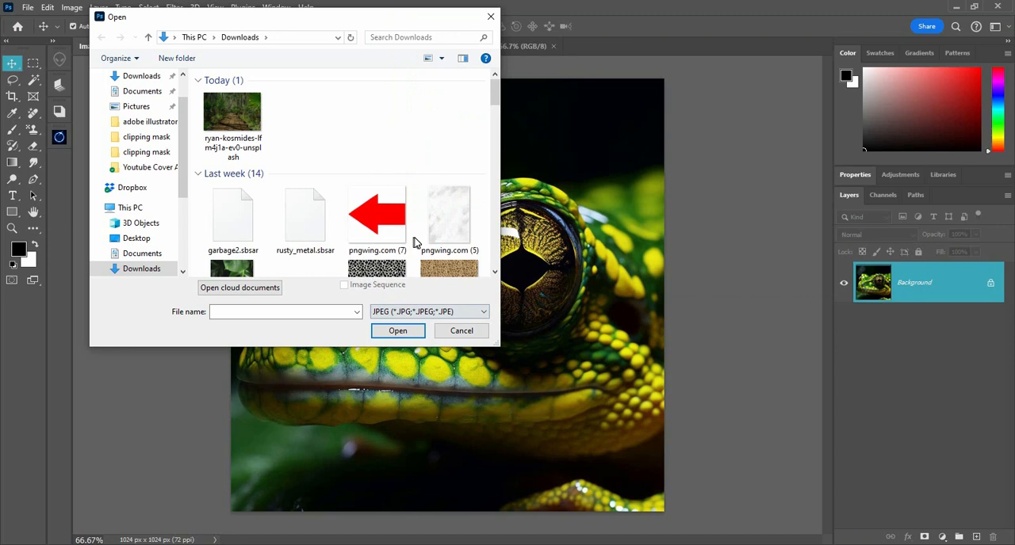
pyautogui.click(255, 133)
pyautogui.click(398, 333)
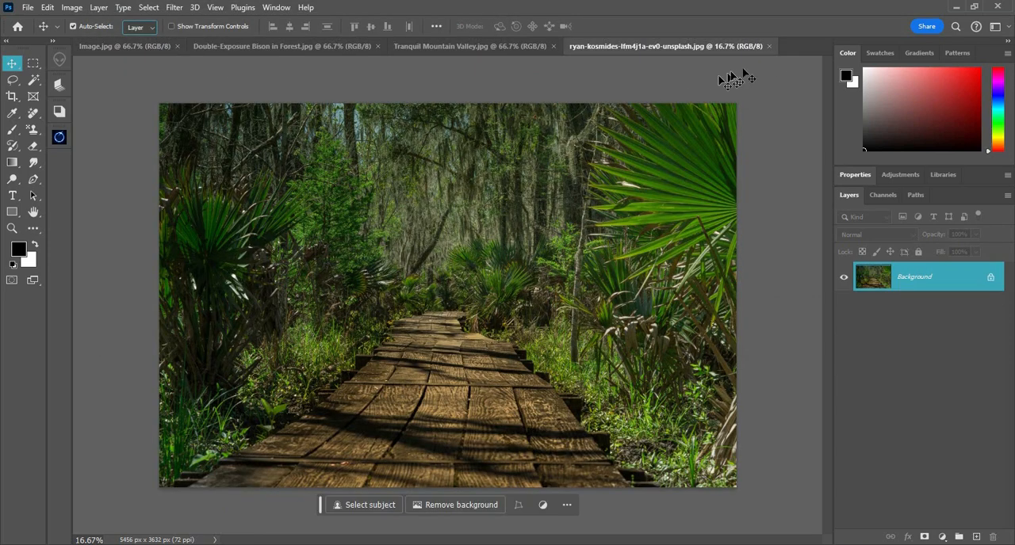
pyautogui.click(768, 46)
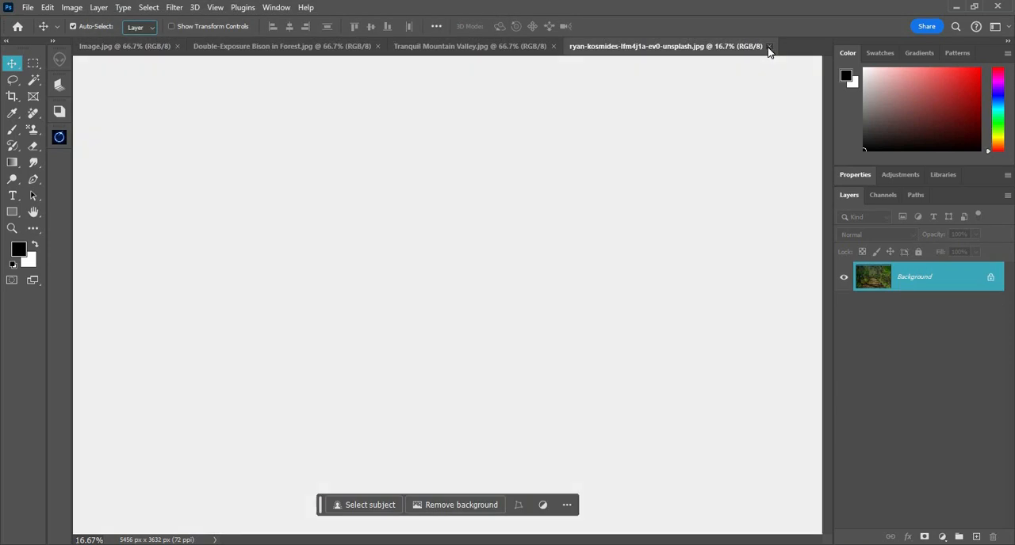
# Open the forest boardwalk photo from the Downloads folder as a smart object
pyautogui.click(28, 8)
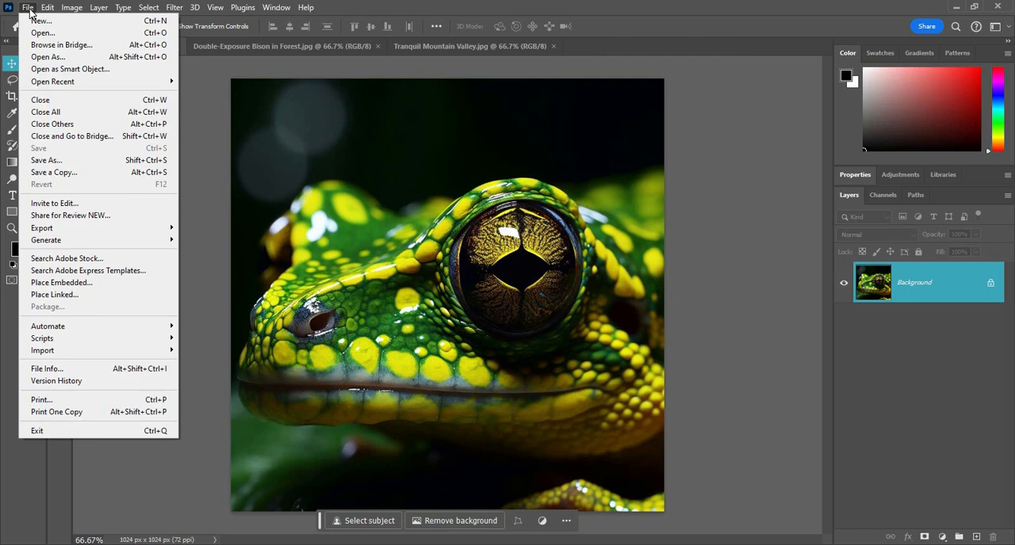
pyautogui.click(95, 70)
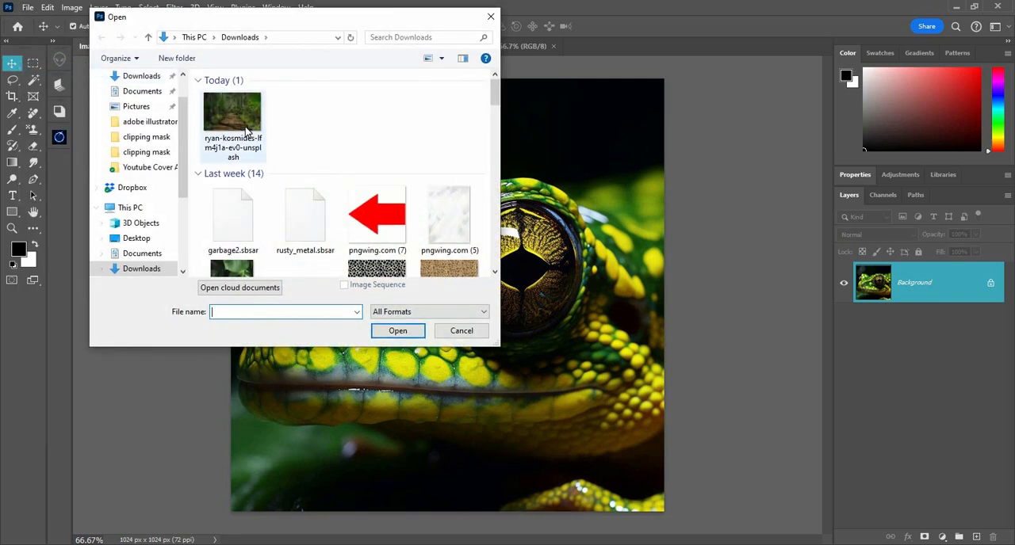
pyautogui.doubleClick(246, 131)
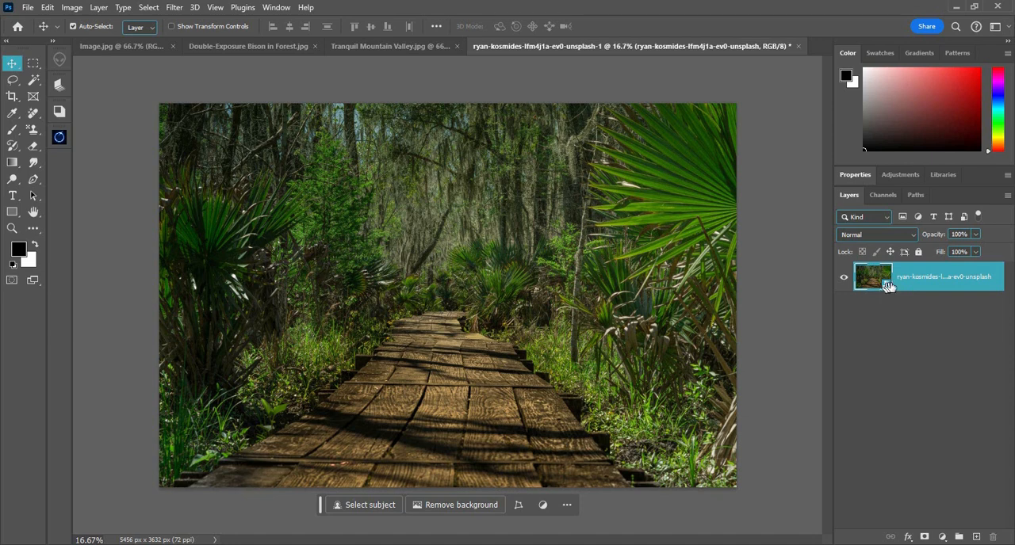
# Examine the layers of the mountain valley, bison and frog documents to compare them with the smart object layer
pyautogui.click(363, 48)
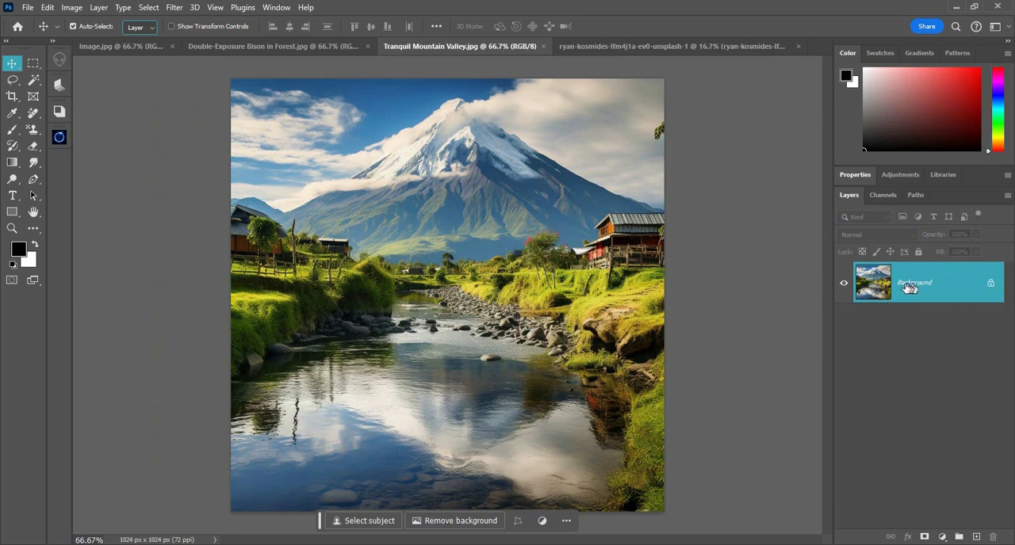
pyautogui.click(268, 49)
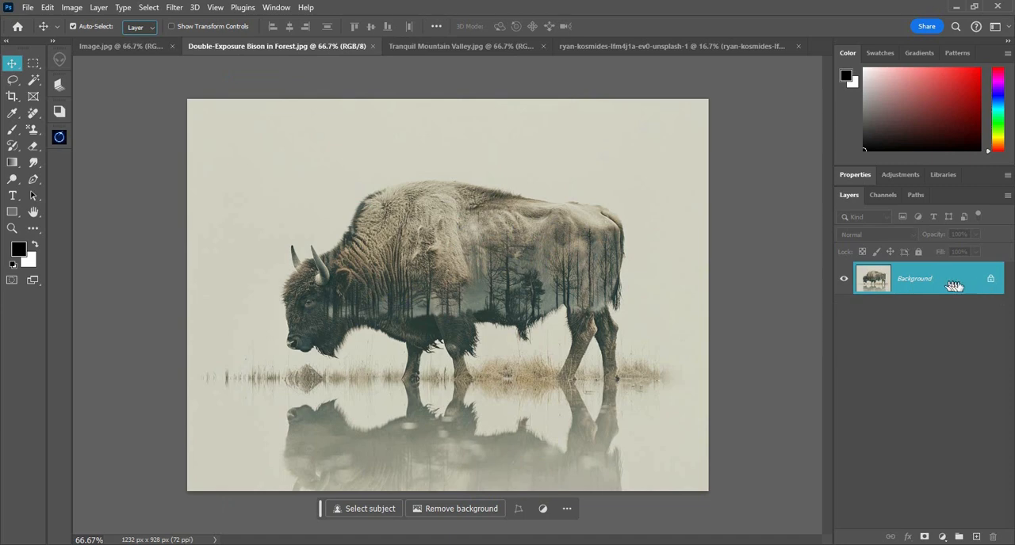
pyautogui.click(138, 46)
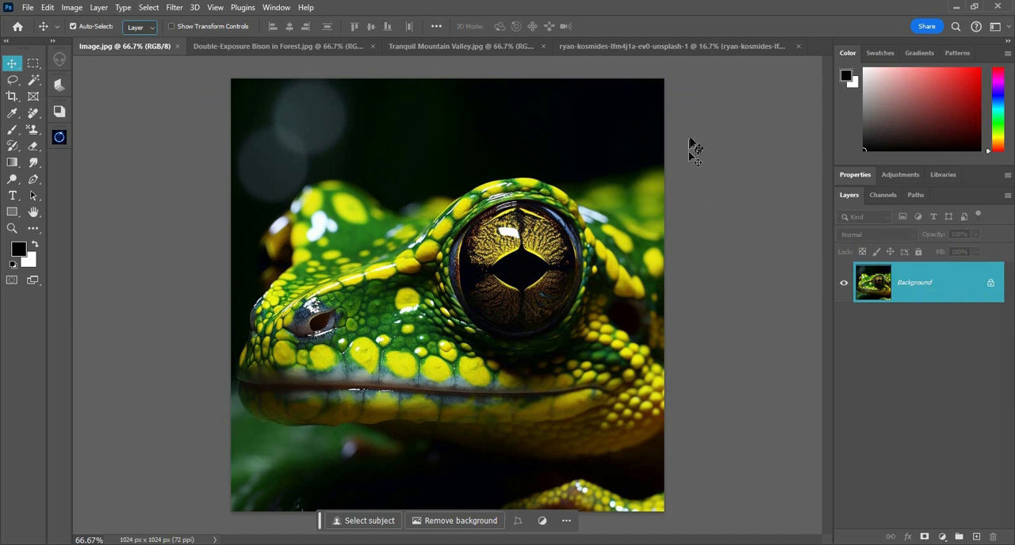
pyautogui.click(643, 46)
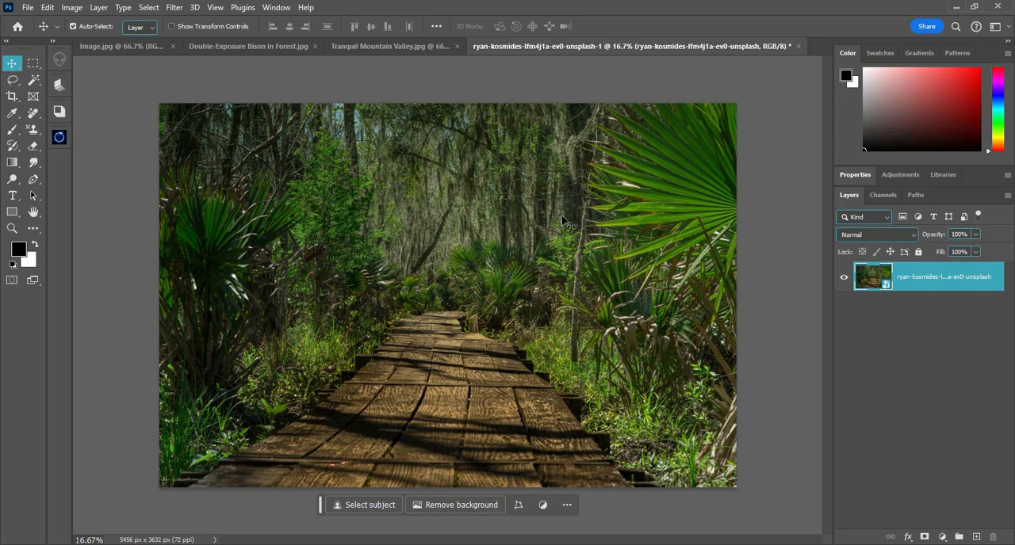
pyautogui.hotkey('ctrl', 't')
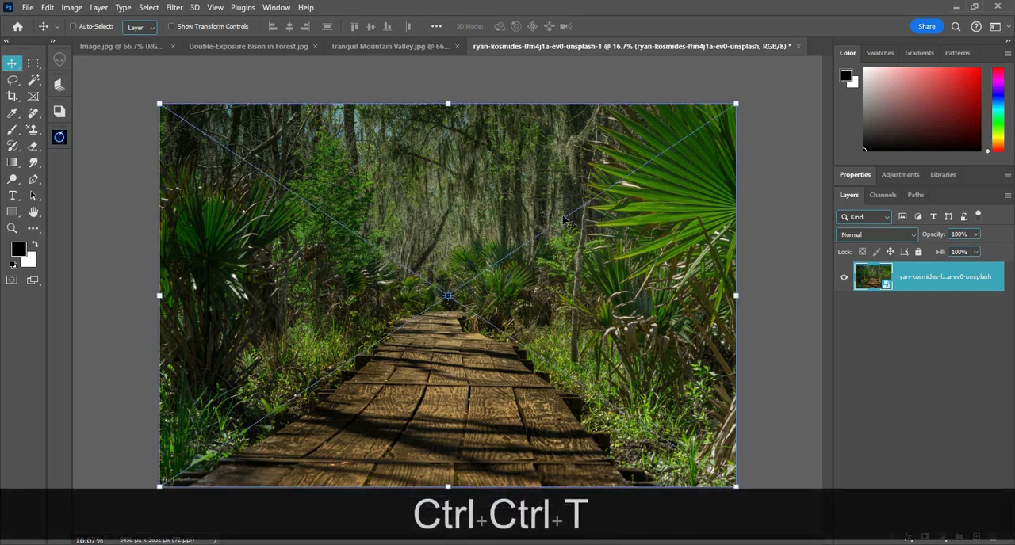
pyautogui.press('alt')
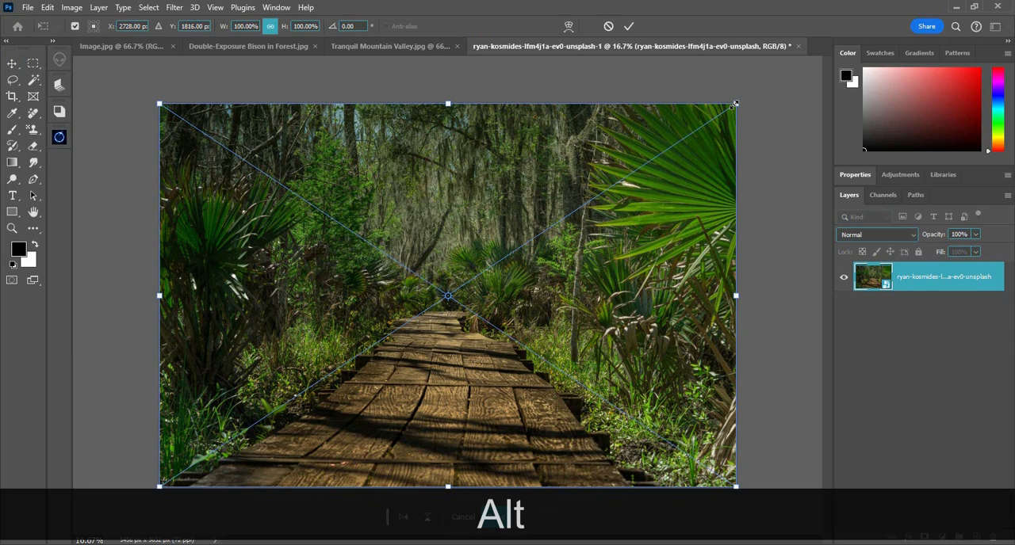
pyautogui.press('Escape')
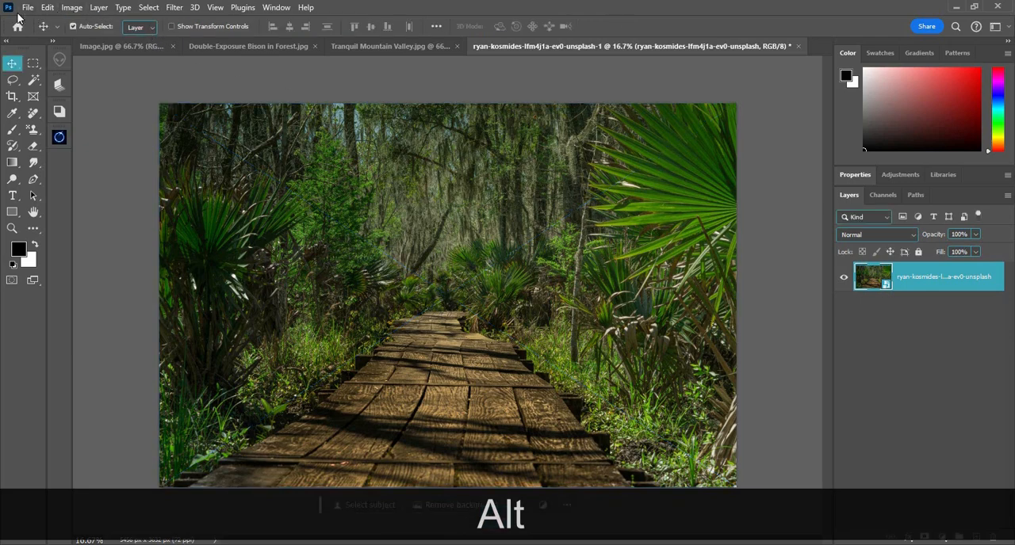
# Create a 1280 x 720 px, 300 ppi document from the second recent preset, and close it again
pyautogui.click(27, 8)
pyautogui.click(36, 17)
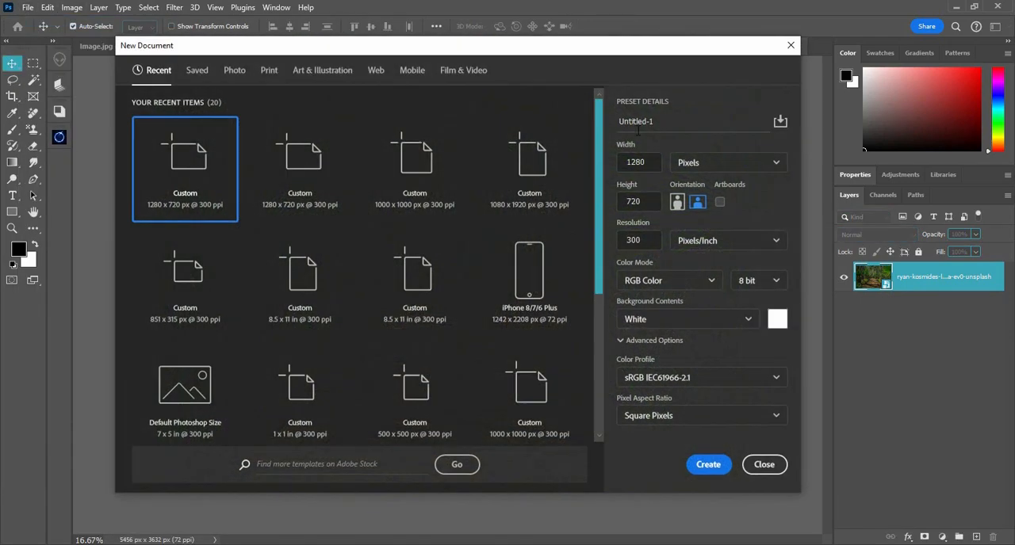
pyautogui.doubleClick(336, 165)
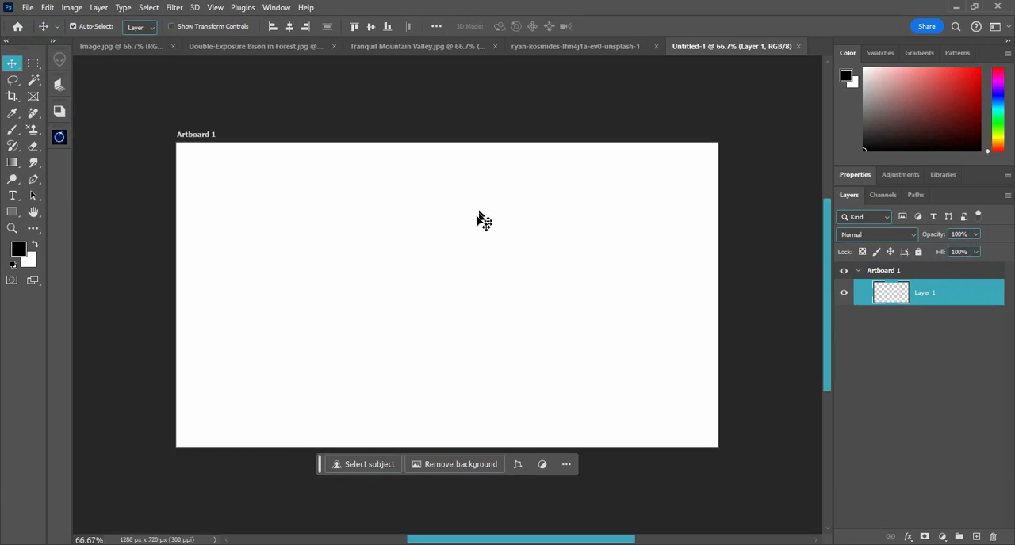
pyautogui.hotkey('ctrl', 'w')
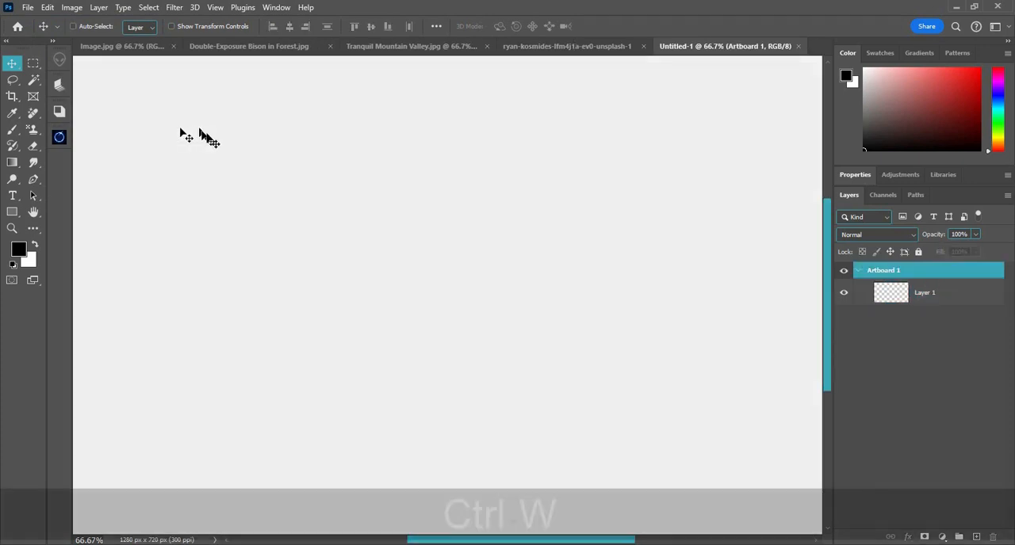
# Create a new 1280 x 720 px document at 300 ppi with a white background and artboards turned off
pyautogui.click(27, 7)
pyautogui.click(38, 21)
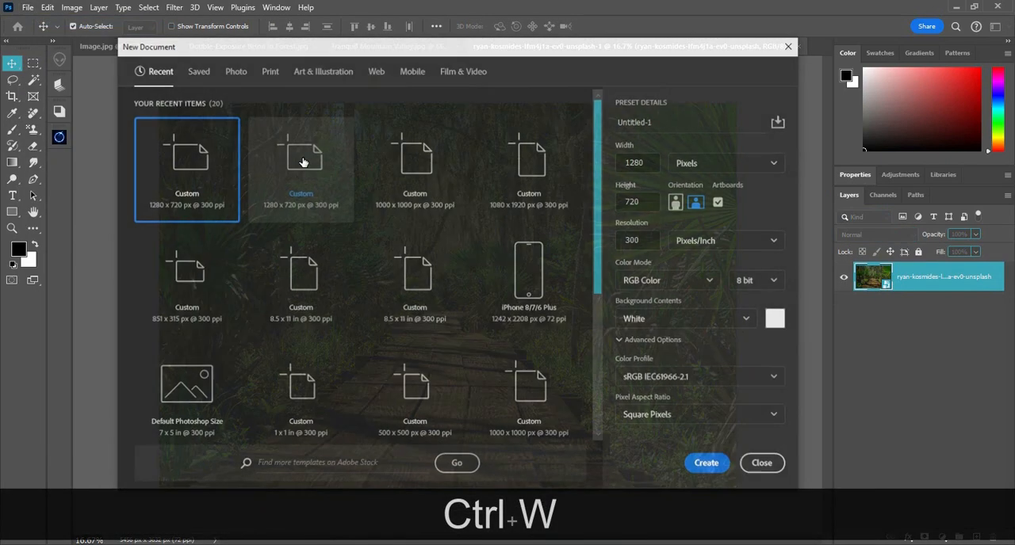
pyautogui.click(719, 202)
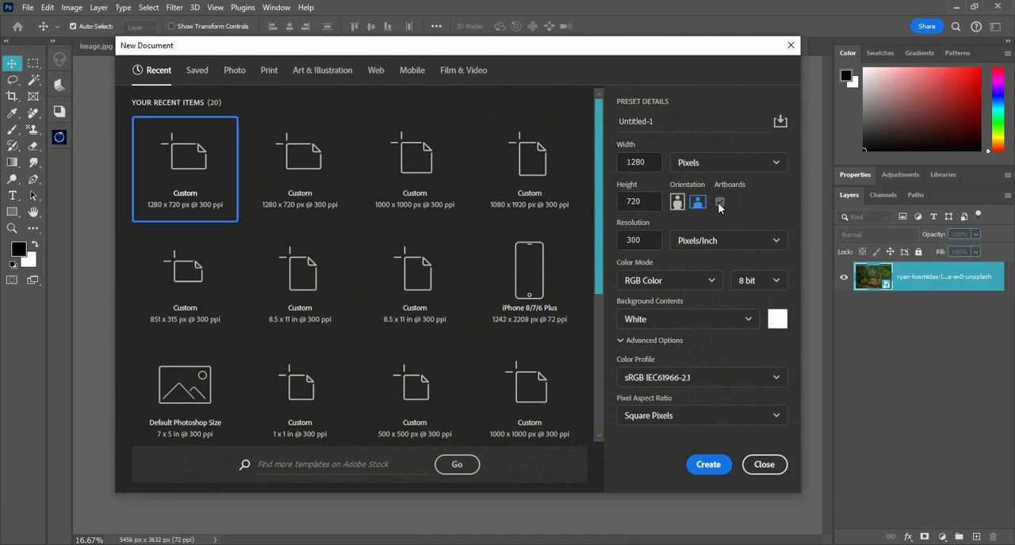
pyautogui.click(720, 467)
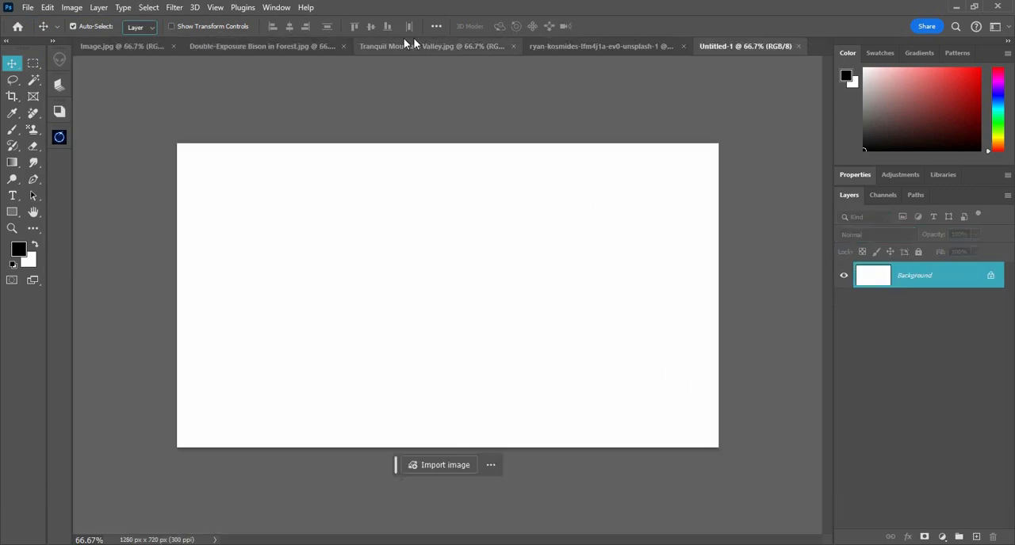
# Copy the frog image and the forest boardwalk smart object as layers into the blank Untitled-1 document
pyautogui.click(142, 49)
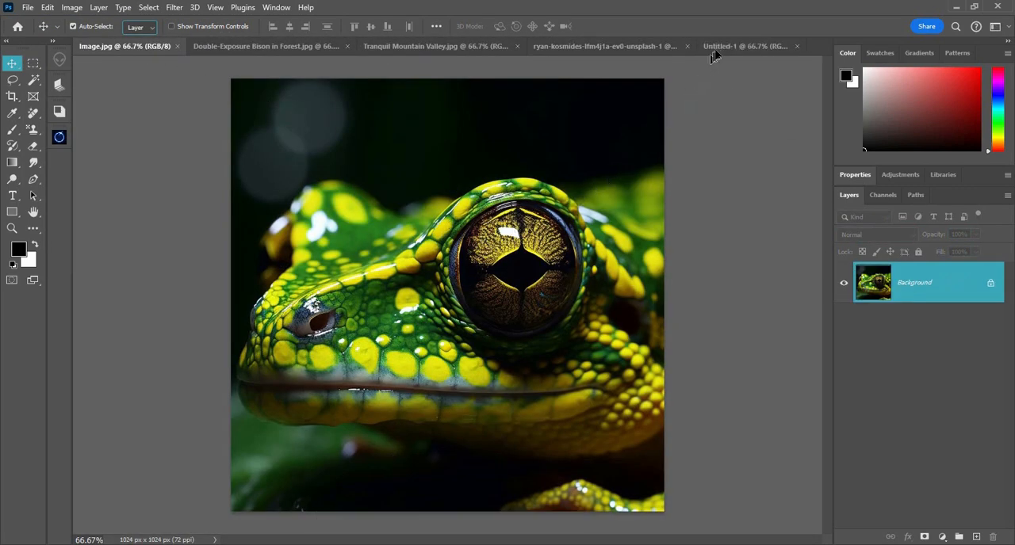
pyautogui.moveTo(719, 50); pyautogui.dragTo(446, 261)
pyautogui.click(571, 46)
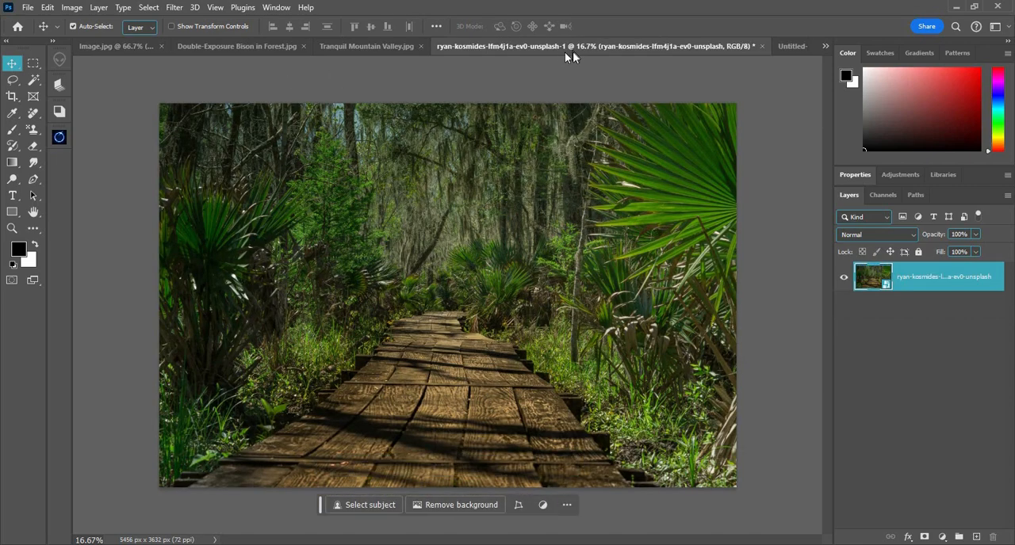
pyautogui.moveTo(805, 276); pyautogui.dragTo(601, 188)
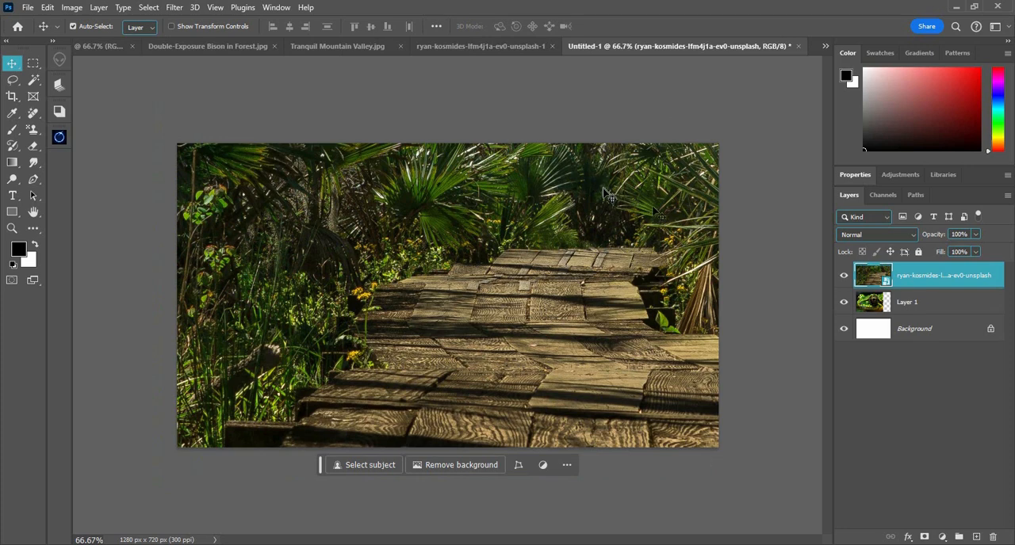
# Hide the forest smart object layer and reposition the frog layer near the canvas's left edge
pyautogui.click(843, 276)
pyautogui.click(941, 302)
pyautogui.moveTo(542, 287); pyautogui.dragTo(563, 288)
# Scale the frog layer down to a tiny thumbnail, and scale it back up to nearly the full canvas height
pyautogui.hotkey('ctrl', 't')
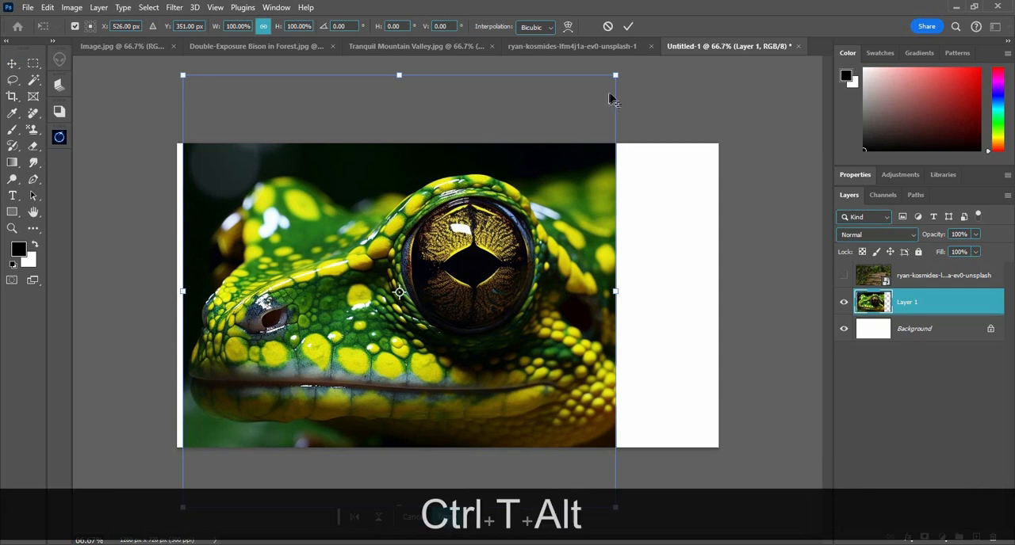
pyautogui.moveTo(617, 78); pyautogui.dragTo(428, 297)
pyautogui.press('Return')
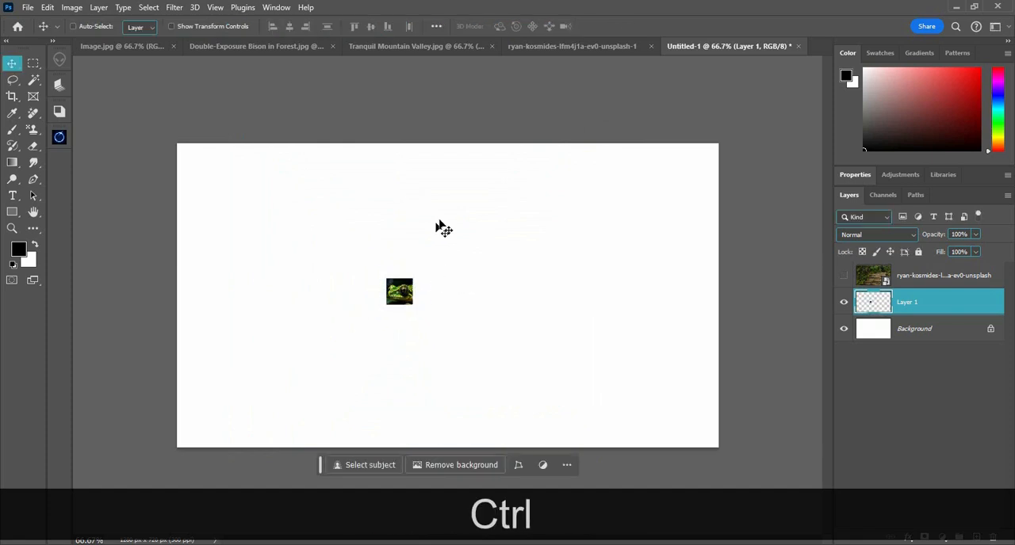
pyautogui.hotkey('ctrl', 't')
pyautogui.moveTo(412, 279); pyautogui.dragTo(555, 163)
pyautogui.press('Return')
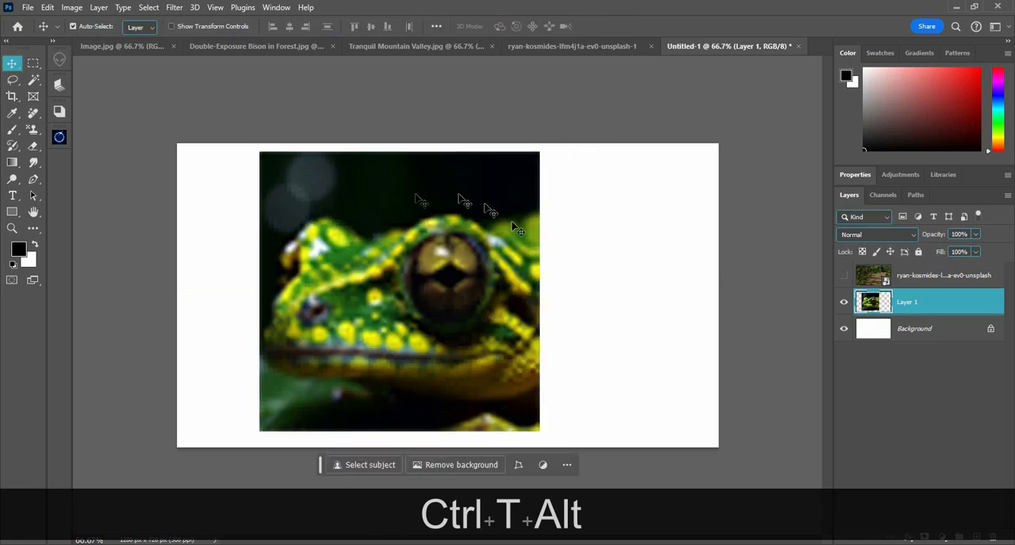
pyautogui.moveTo(449, 244); pyautogui.dragTo(410, 241)
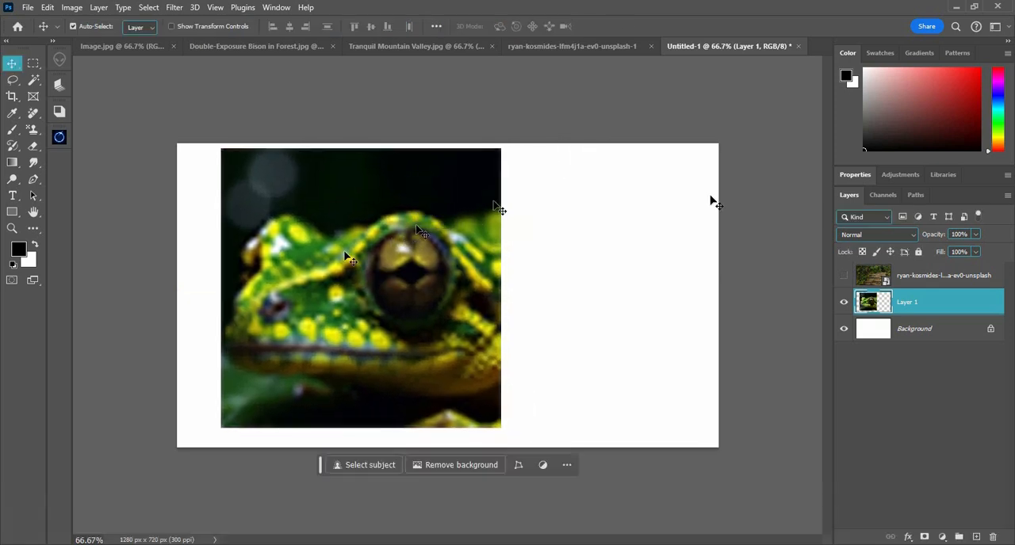
# Show the forest smart object layer, hide the frog layer, and make the forest layer active
pyautogui.click(843, 278)
pyautogui.click(844, 303)
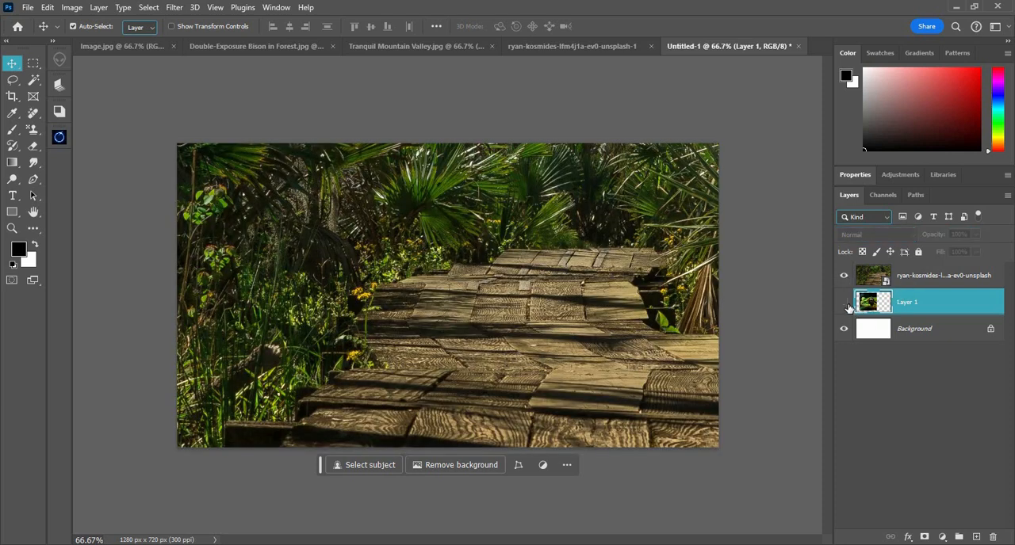
pyautogui.click(923, 284)
# Scale the forest smart object down to about 2.93% and move it fully inside the white canvas
pyautogui.hotkey('ctrl', 't')
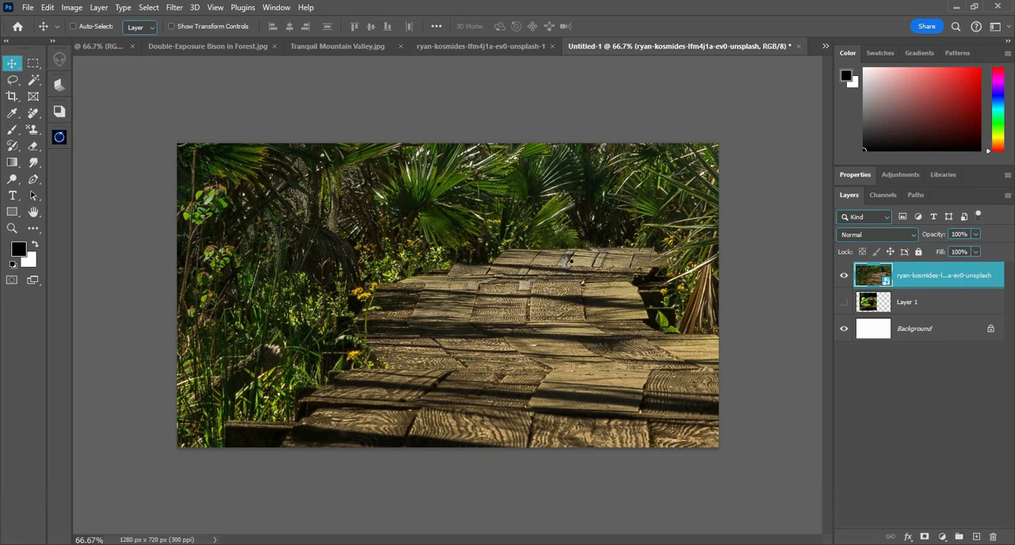
pyautogui.press('alt')
pyautogui.press('alt')
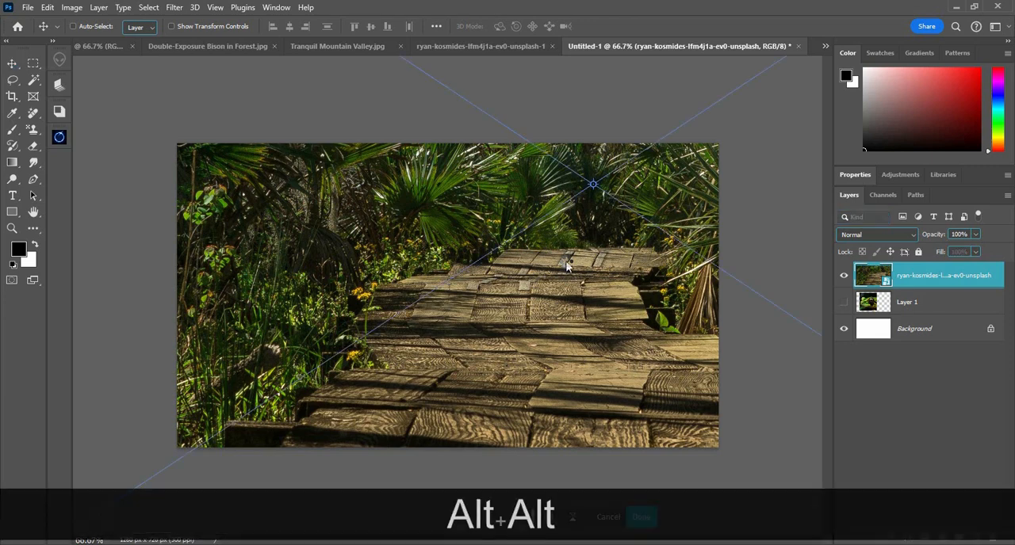
pyautogui.press('alt')
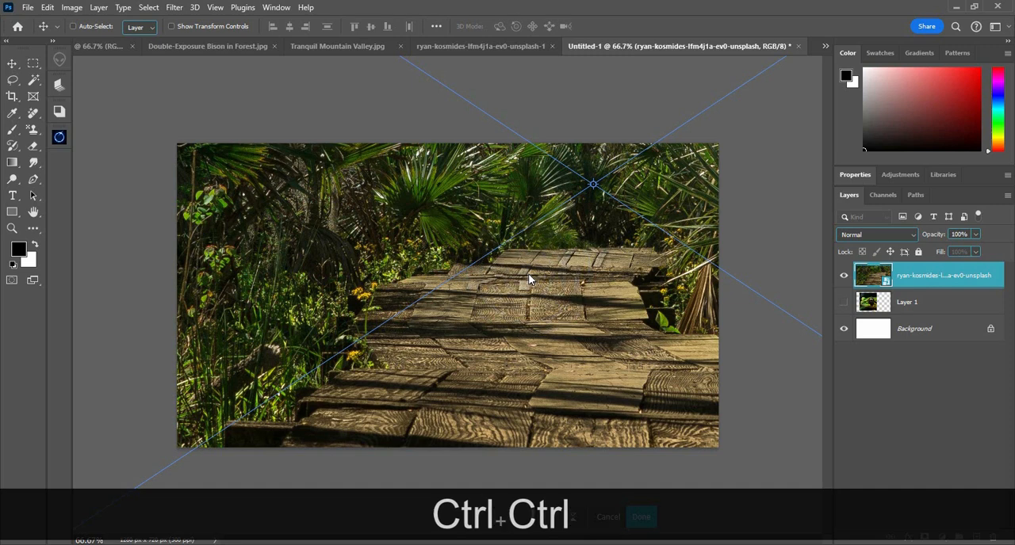
pyautogui.hotkey('ctrl', '-')
pyautogui.hotkey('ctrl', '-')
pyautogui.hotkey('ctrl', '-')
pyautogui.hotkey('ctrl', '-')
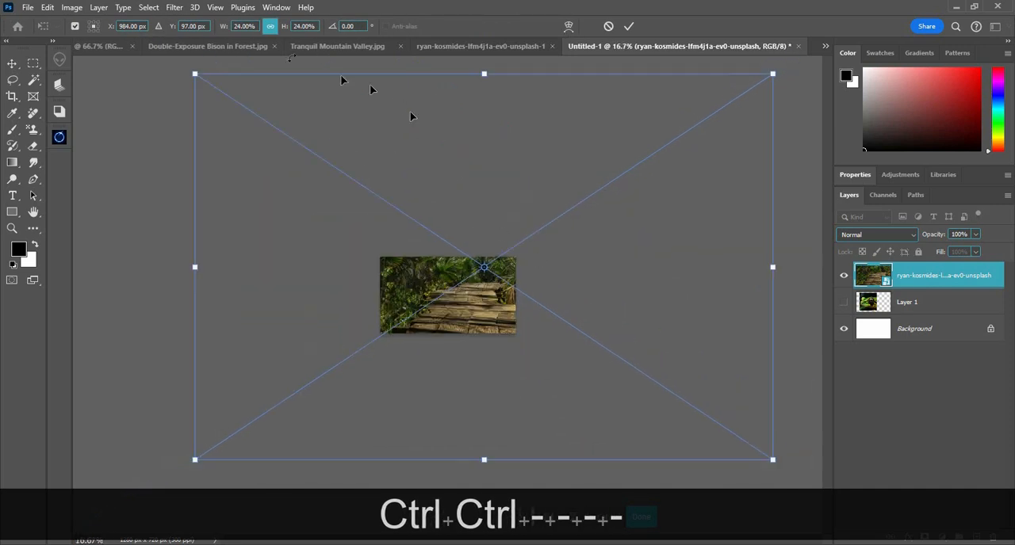
pyautogui.moveTo(195, 73); pyautogui.dragTo(447, 251)
pyautogui.scroll(5, 447, 250)
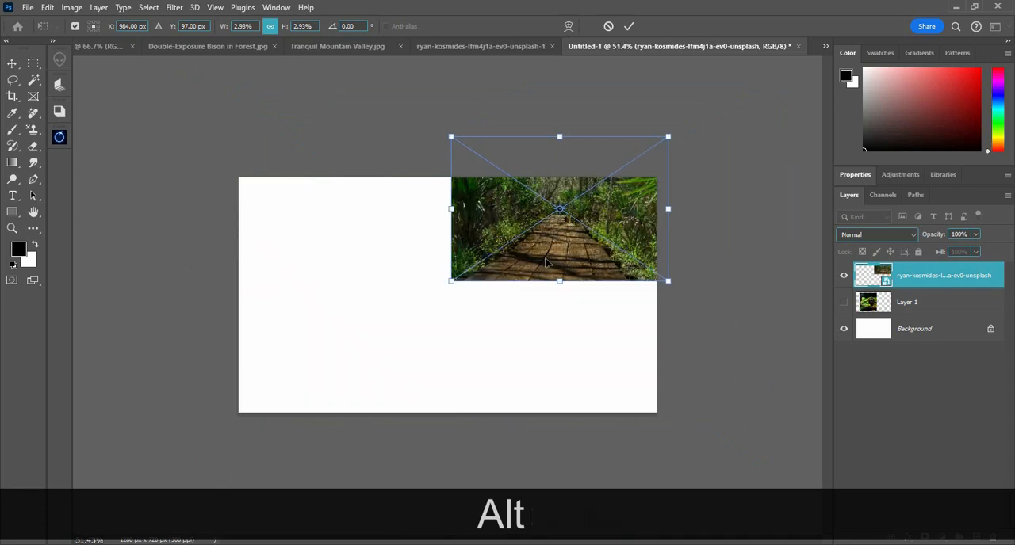
pyautogui.moveTo(529, 284); pyautogui.dragTo(484, 355)
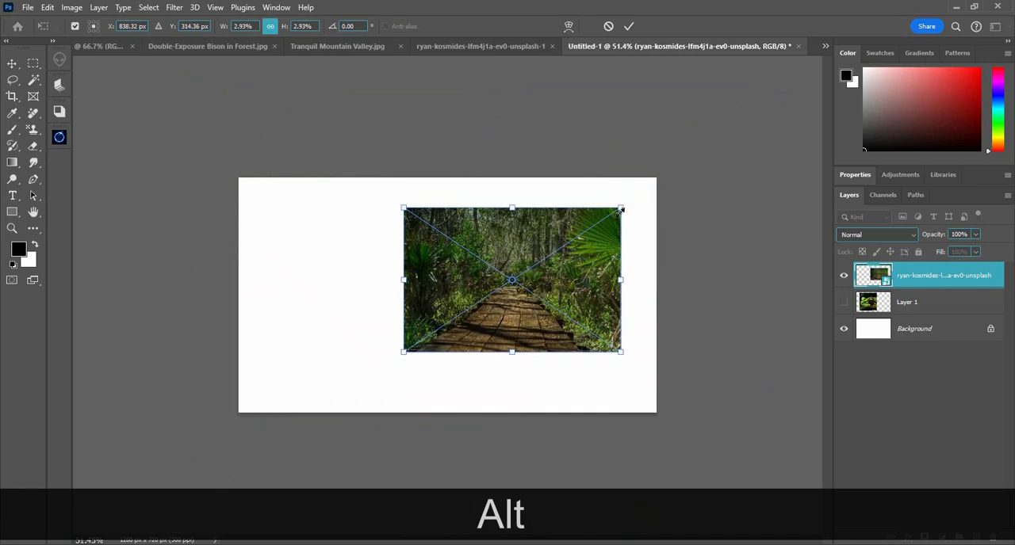
# Shrink the forest smart object to about 0.14%, and enlarge it again until it fills the canvas height
pyautogui.moveTo(617, 209); pyautogui.dragTo(517, 281)
pyautogui.hotkey('alt', 'Return')
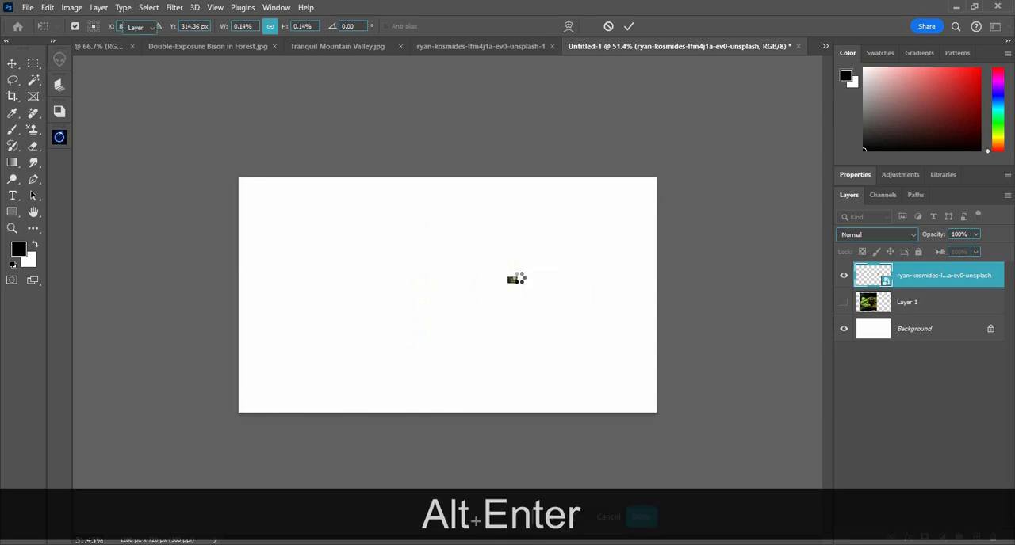
pyautogui.hotkey('ctrl', 't')
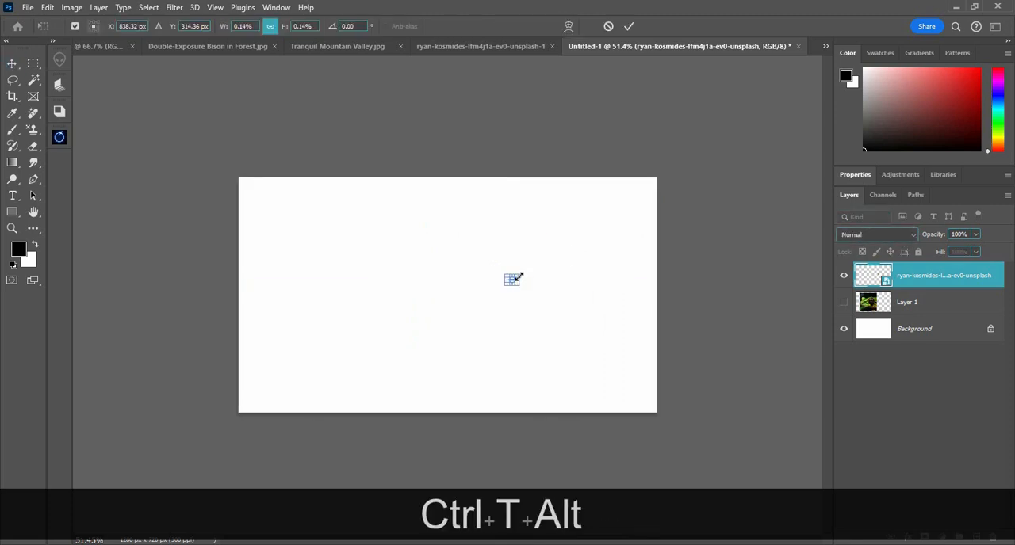
pyautogui.moveTo(517, 278); pyautogui.dragTo(649, 188)
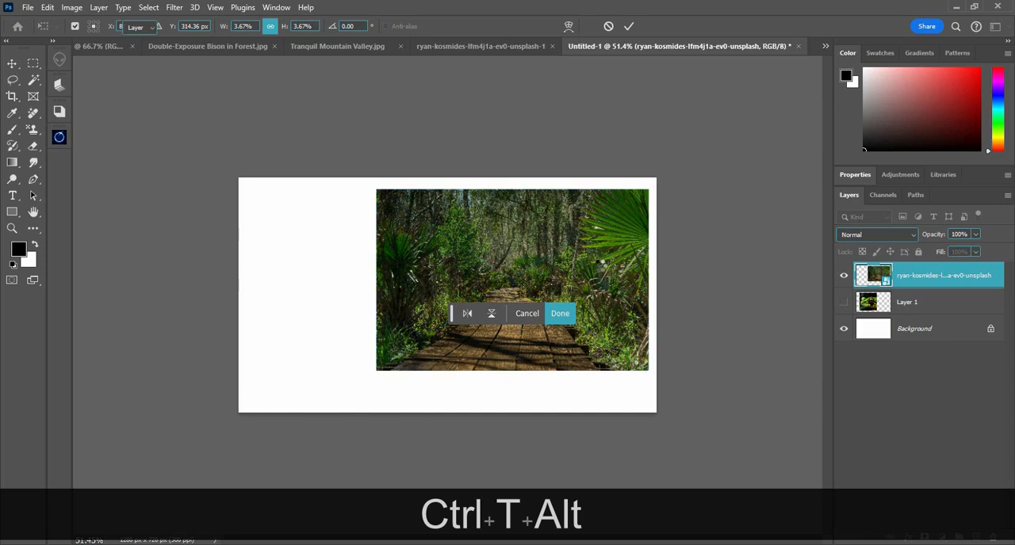
pyautogui.press('Return')
pyautogui.hotkey('ctrl', 't')
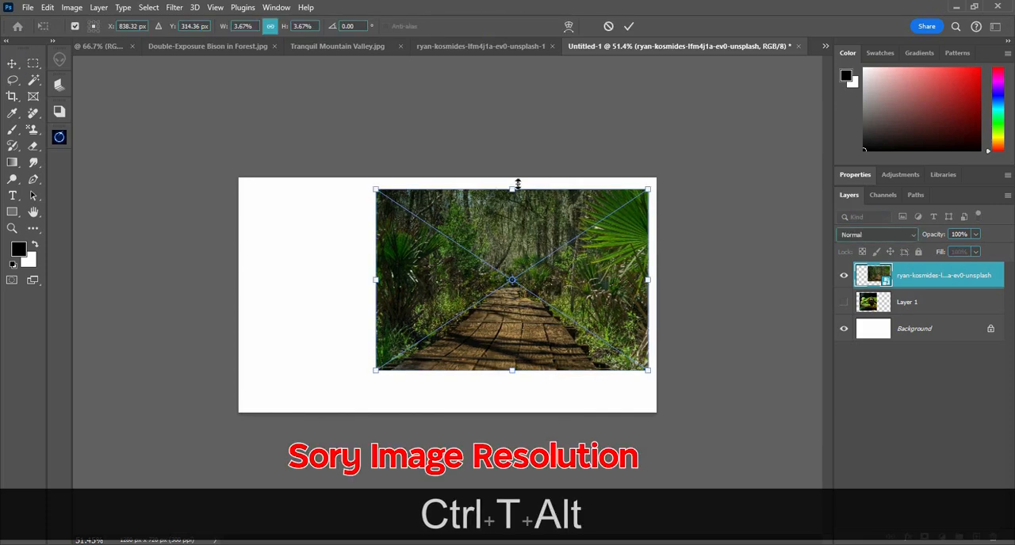
pyautogui.moveTo(513, 189); pyautogui.dragTo(512, 141)
pyautogui.press('Return')
pyautogui.keyDown('alt'); pyautogui.scroll(3, 490, 289); pyautogui.keyUp('alt')
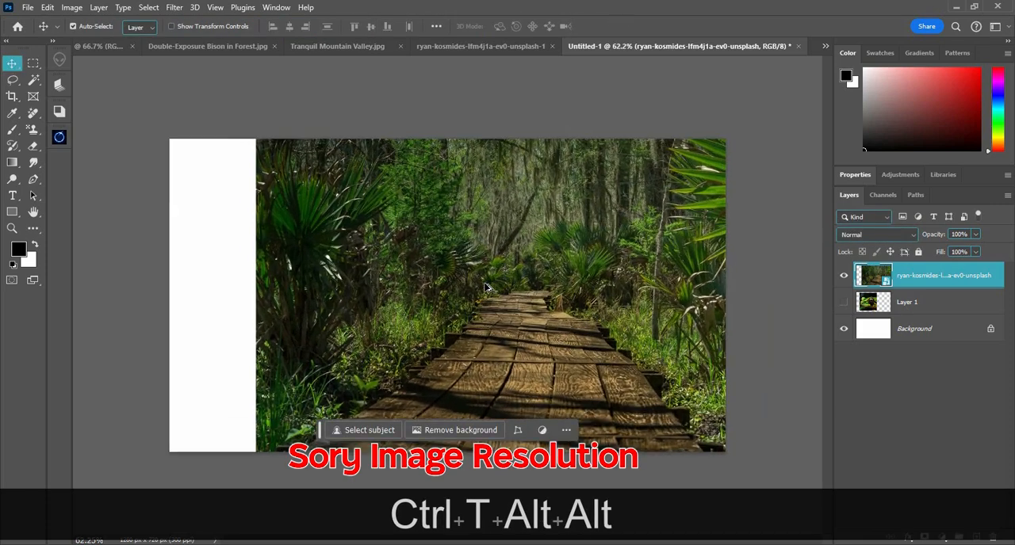
# Show the frog layer and arrange it side by side with the forest smart object to compare their sharpness
pyautogui.click(844, 308)
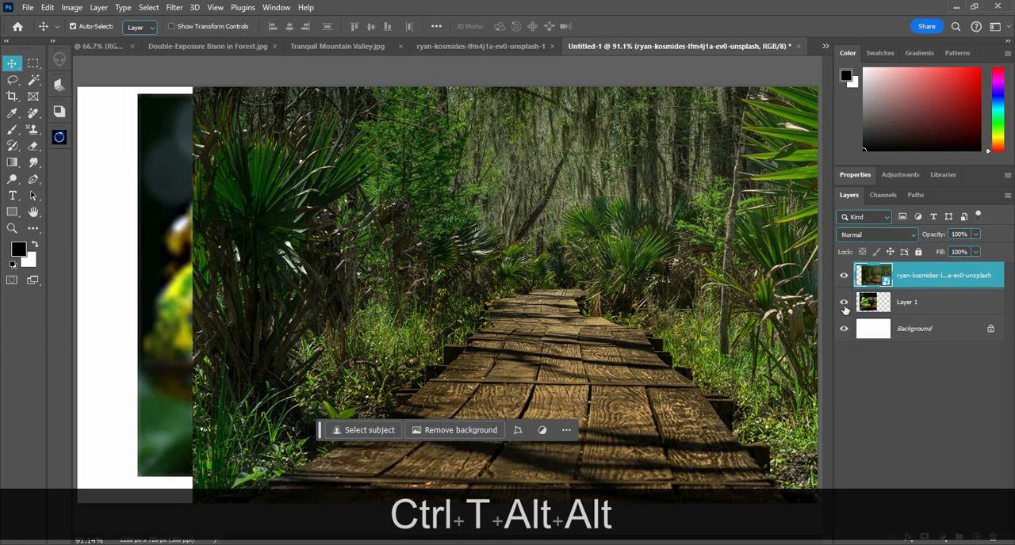
pyautogui.moveTo(325, 282)
pyautogui.mouseDown()
pyautogui.moveTo(565, 291)
pyautogui.moveTo(143, 248)
pyautogui.moveTo(309, 283)
pyautogui.mouseUp()
pyautogui.press('space')
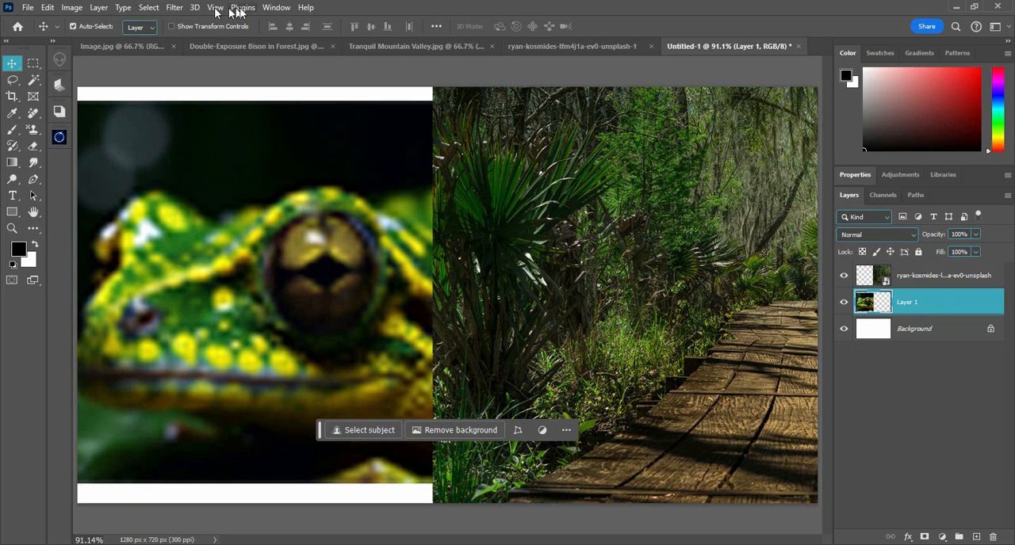
# Convert the resized frog layer to a smart object, and undo back to the state before both images were resized
pyautogui.rightClick(964, 313)
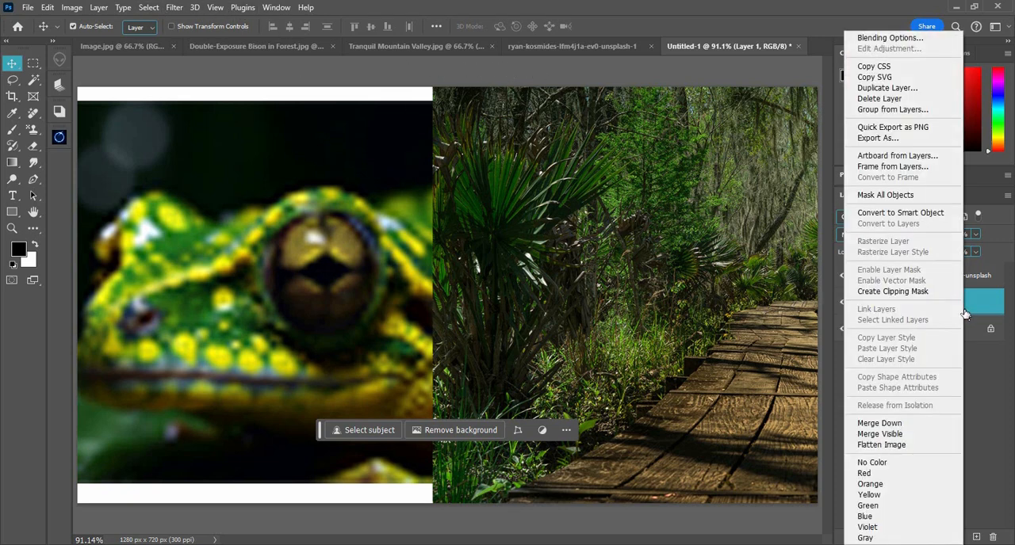
pyautogui.click(901, 212)
pyautogui.hotkey('ctrl', 'z')
pyautogui.hotkey('ctrl', 'z')
pyautogui.hotkey('ctrl', 'z')
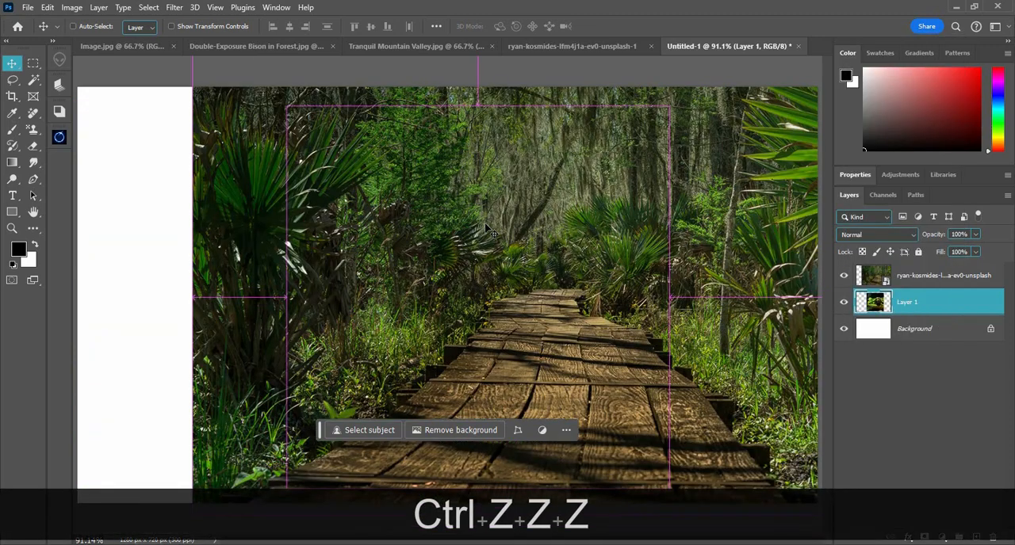
pyautogui.hotkey('ctrl', 'z')
pyautogui.hotkey('ctrl', 'z')
pyautogui.hotkey('ctrl', 'z')
pyautogui.hotkey('ctrl', 'z')
pyautogui.hotkey('ctrl', 'z')
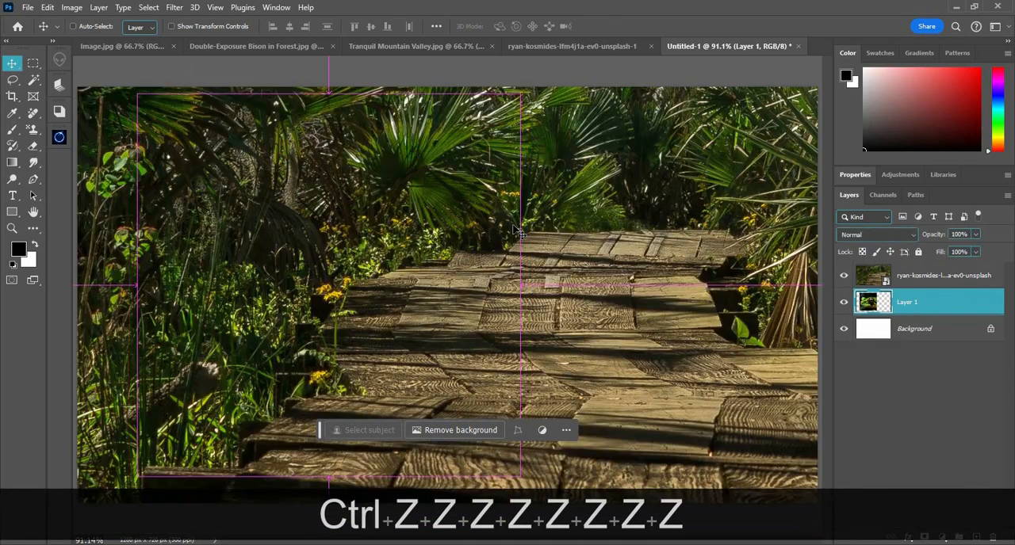
pyautogui.hotkey('ctrl', 'z')
pyautogui.hotkey('ctrl', 'z')
pyautogui.hotkey('ctrl', 'z')
pyautogui.hotkey('ctrl', 'z')
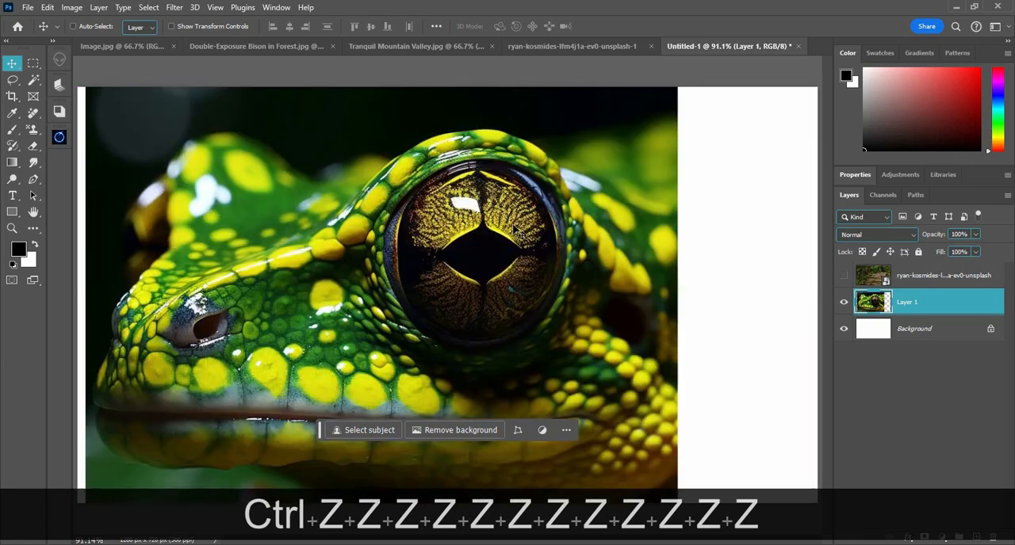
# Convert the full-size frog layer to a smart object and scale it down about its centre to about 3.17%
pyautogui.hotkey('ctrl', 'z')
pyautogui.hotkey('ctrl', 'z')
pyautogui.rightClick(950, 310)
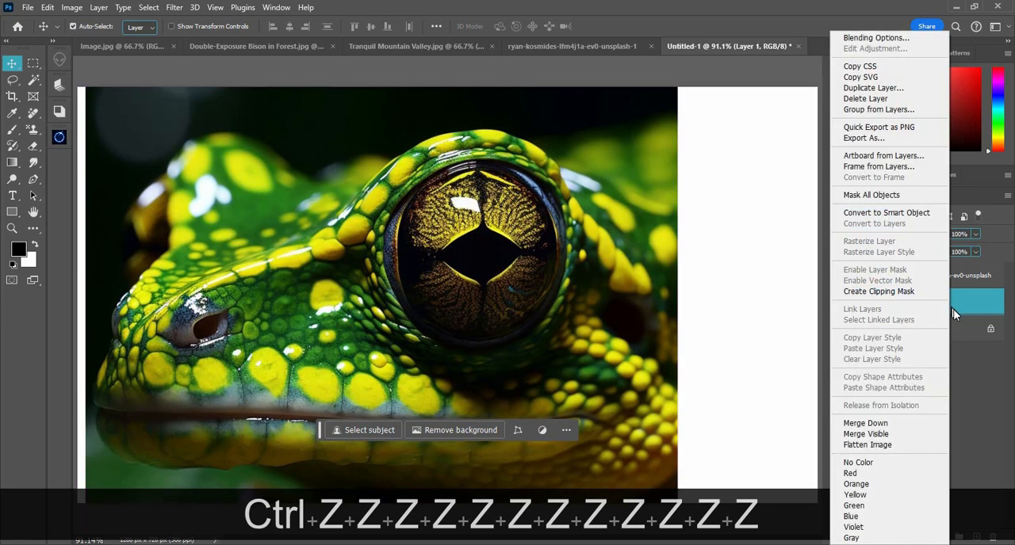
pyautogui.click(886, 212)
pyautogui.hotkey('ctrl', 't')
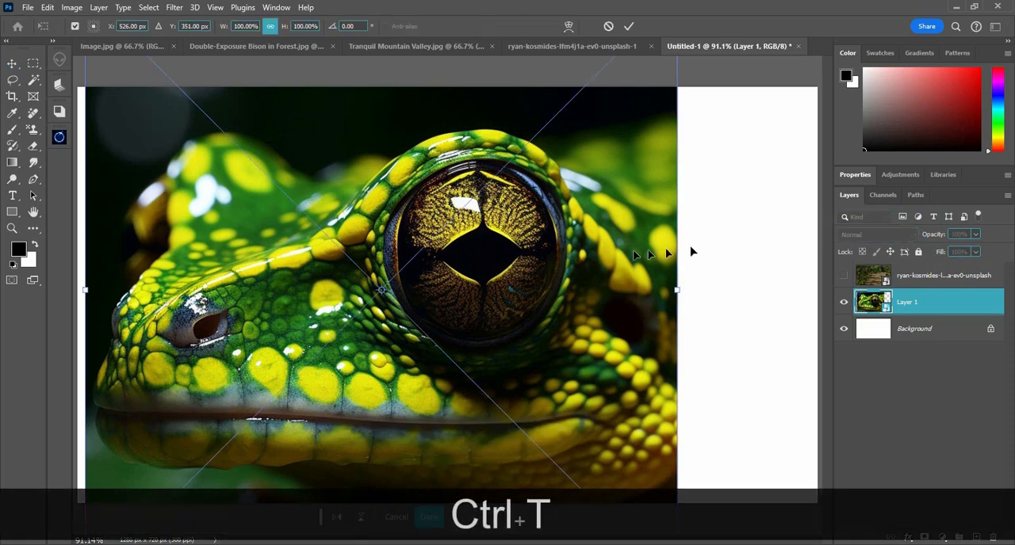
pyautogui.press('alt')
pyautogui.moveTo(678, 290); pyautogui.dragTo(392, 290)
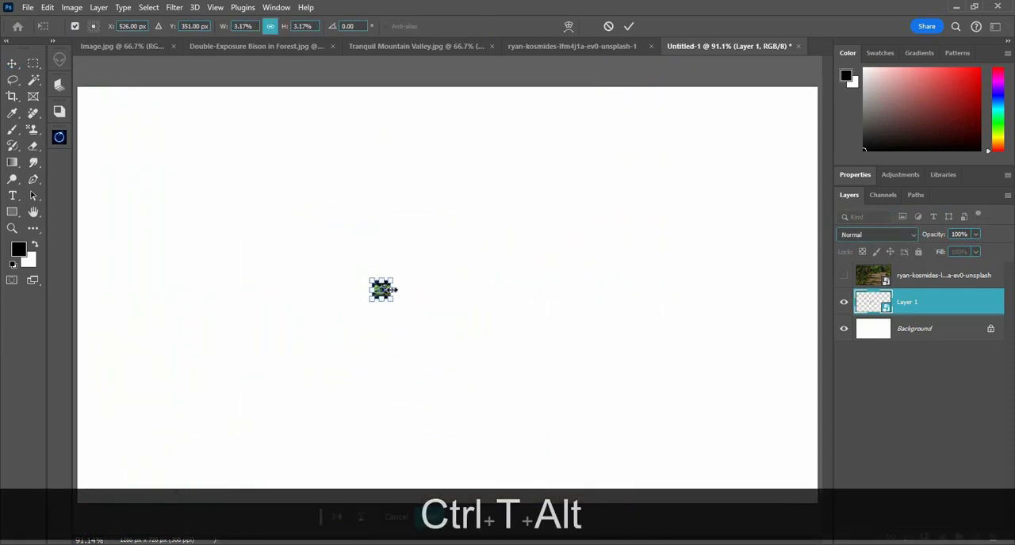
pyautogui.press('Return')
# Enlarge the frog smart object about its centre until it fills the canvas height, keeping the rulers hidden
pyautogui.hotkey('ctrl', 't')
pyautogui.hotkey('ctrl', 'r')
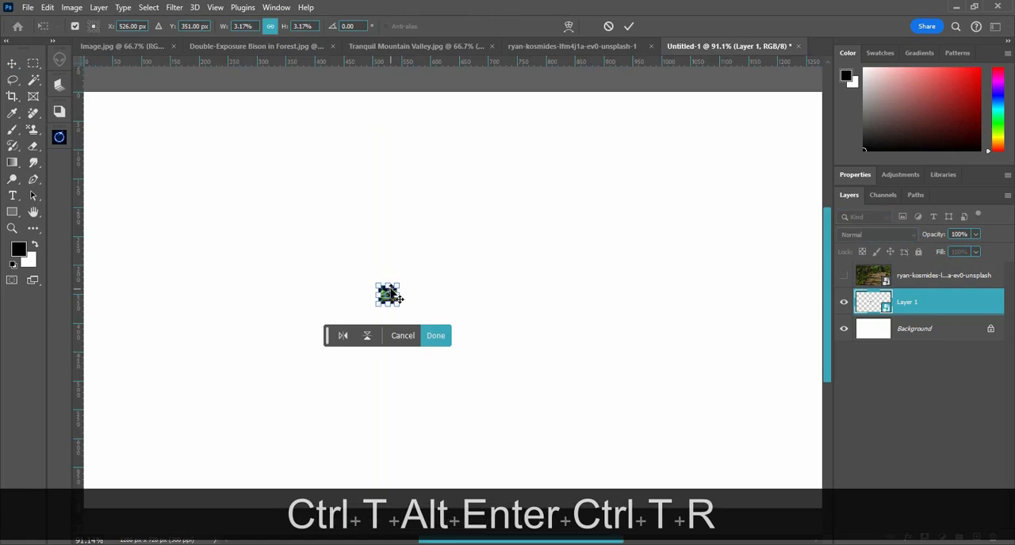
pyautogui.press('alt')
pyautogui.moveTo(398, 294); pyautogui.dragTo(638, 287)
pyautogui.press('Return')
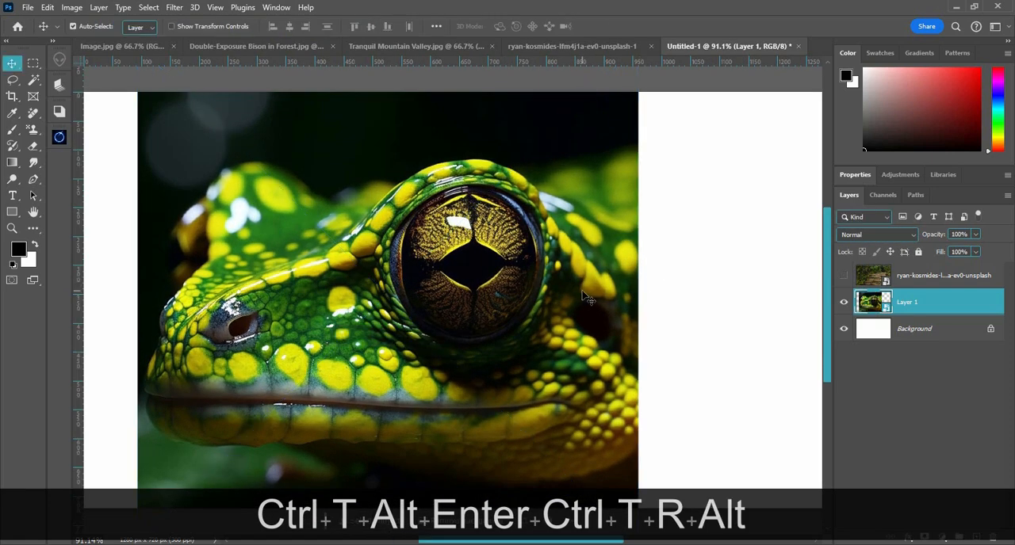
pyautogui.click(634, 294)
pyautogui.hotkey('ctrl', 'r')
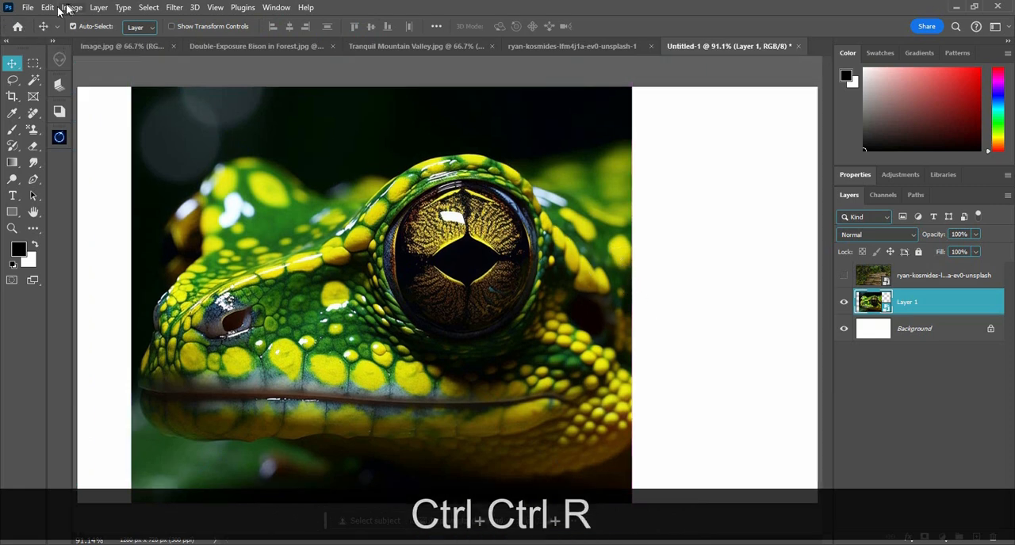
pyautogui.click(136, 44)
pyautogui.click(26, 7)
pyautogui.click(25, 8)
pyautogui.click(46, 7)
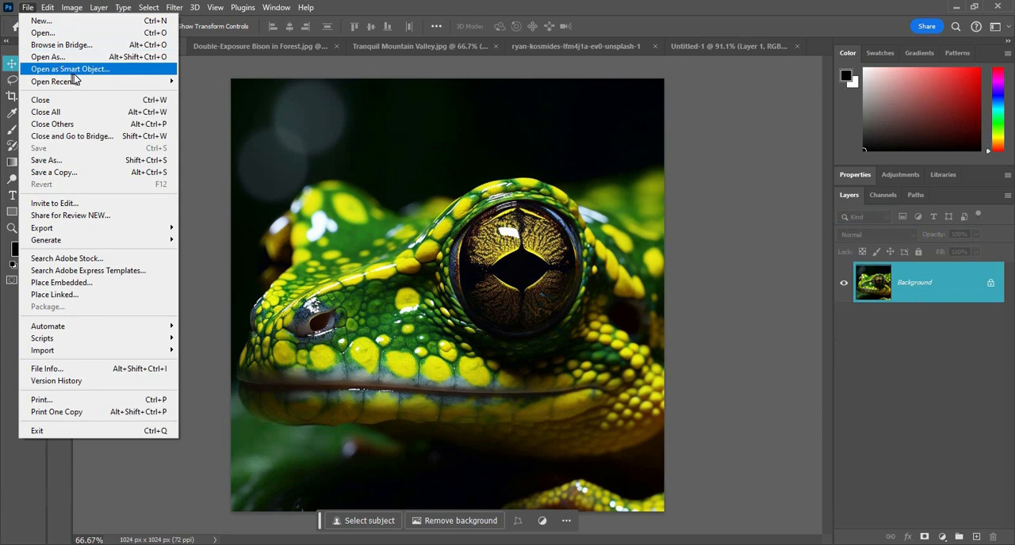
pyautogui.moveTo(79, 87)
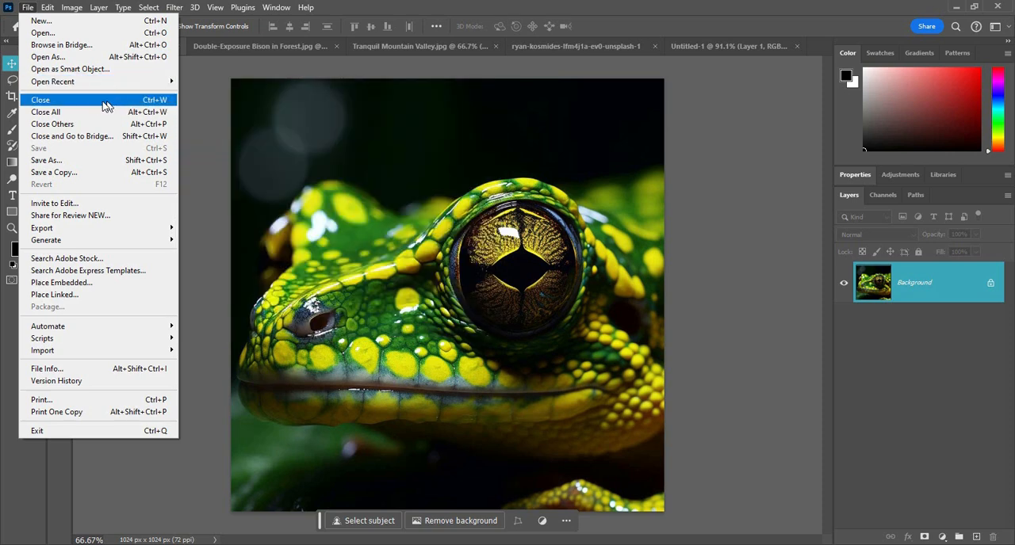
# Close the Untitled-1 document without saving its changes
pyautogui.click(716, 50)
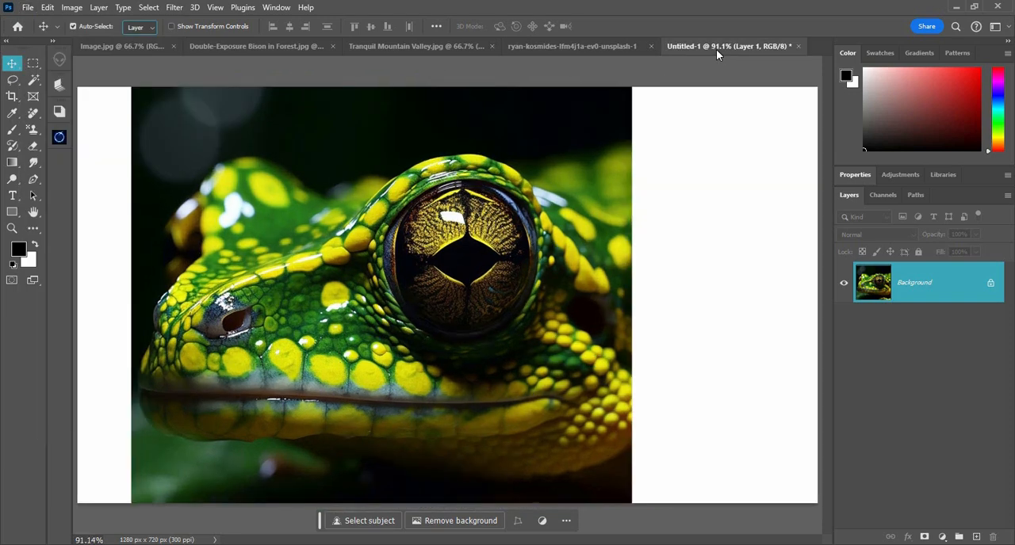
pyautogui.click(24, 8)
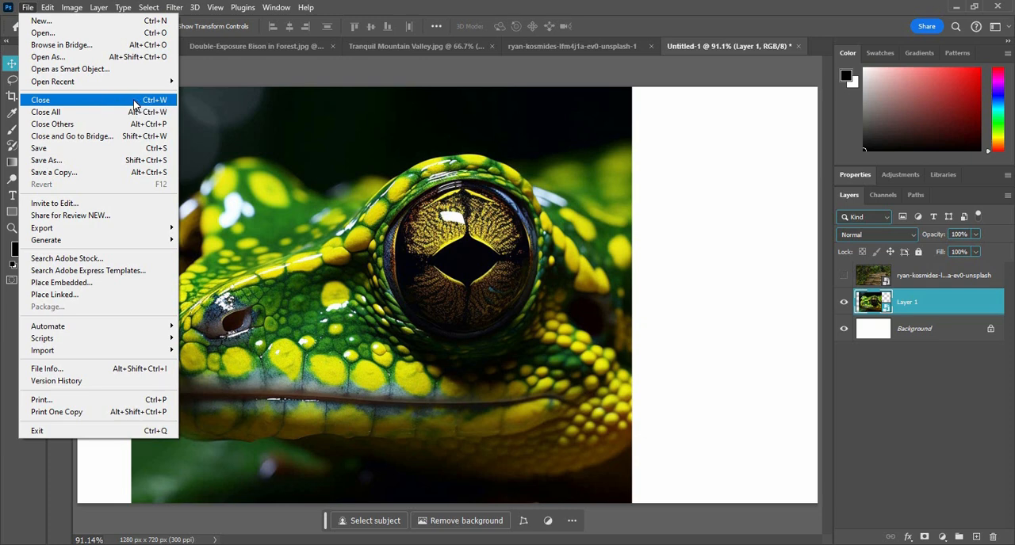
pyautogui.click(134, 103)
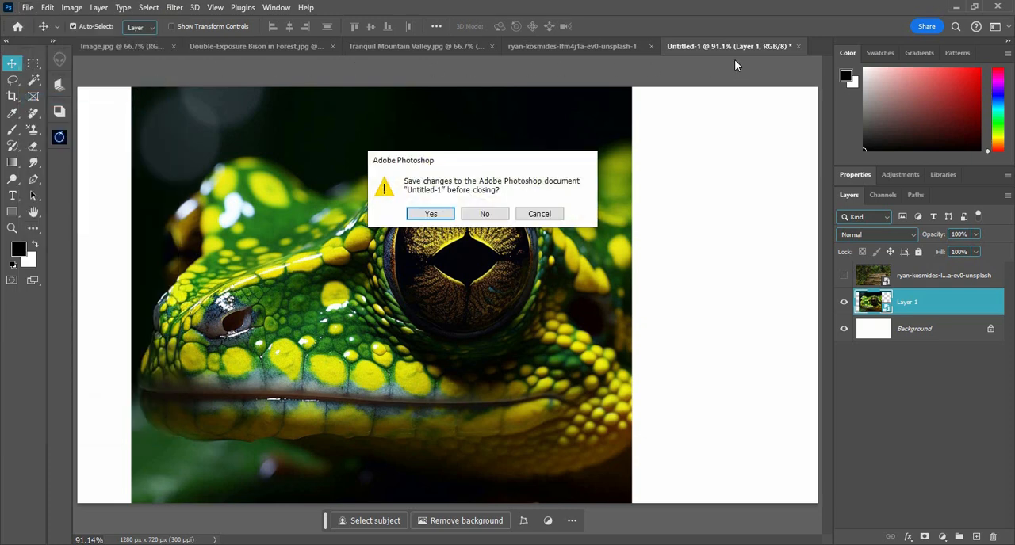
pyautogui.click(484, 215)
# Close all remaining open documents at once, discarding the changes to the forest boardwalk document
pyautogui.click(30, 8)
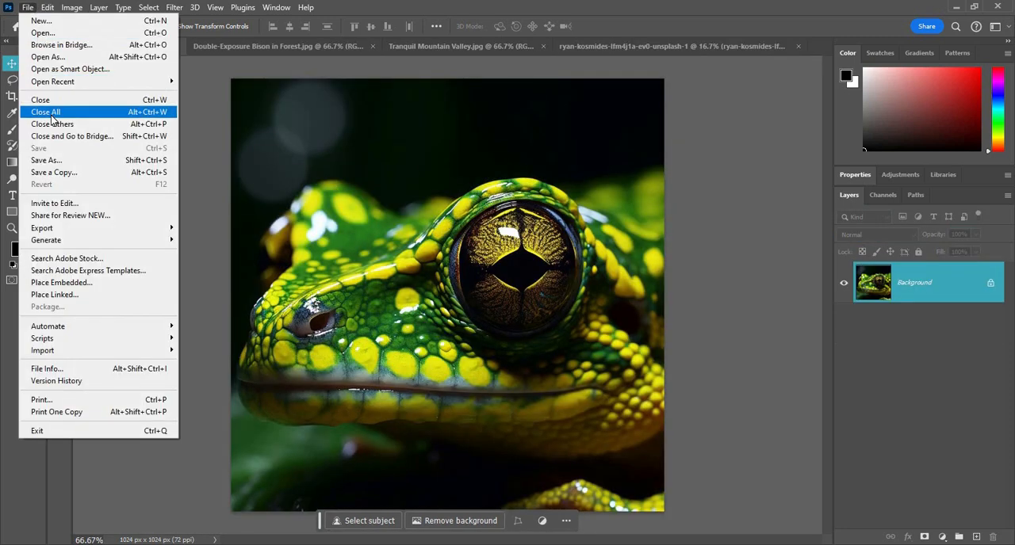
pyautogui.click(51, 116)
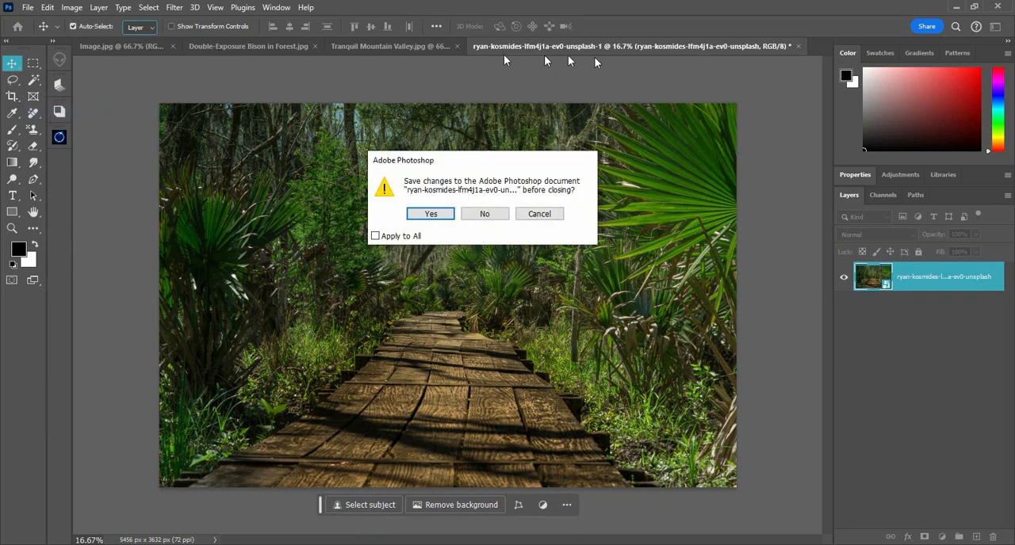
pyautogui.click(485, 214)
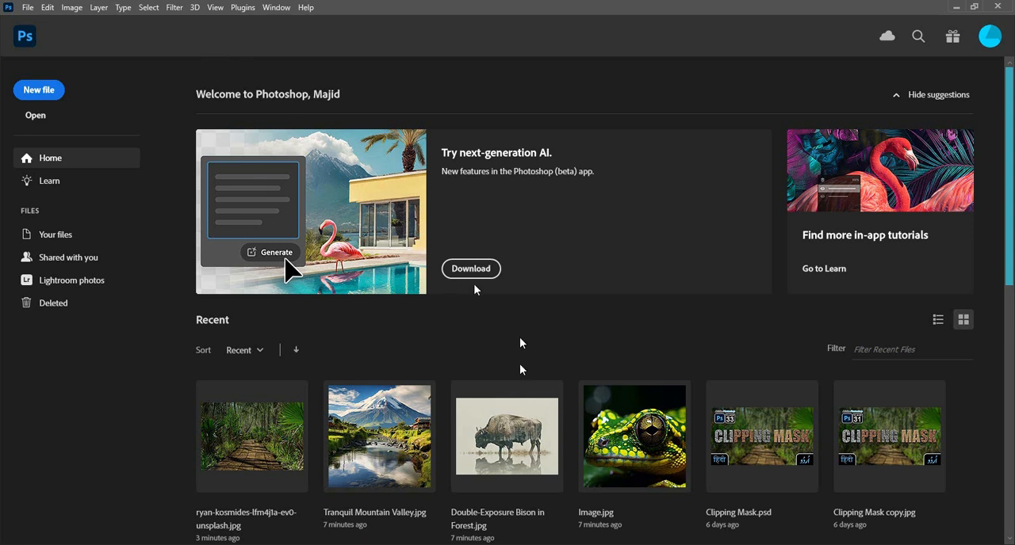
# Open Image.jpg, the forest boardwalk photo and Tranquil Mountain Valley.jpg from the recent files
pyautogui.click(651, 452)
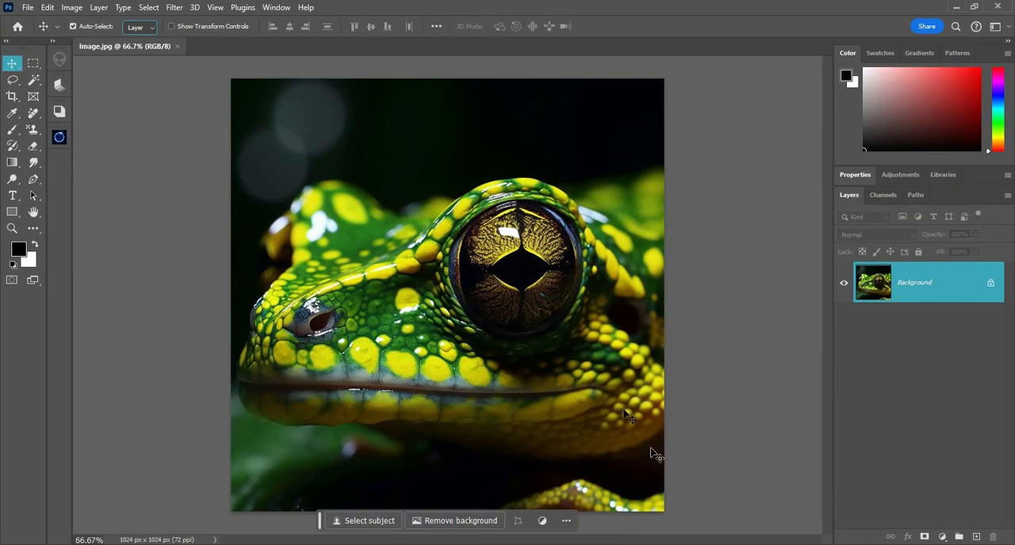
pyautogui.click(27, 7)
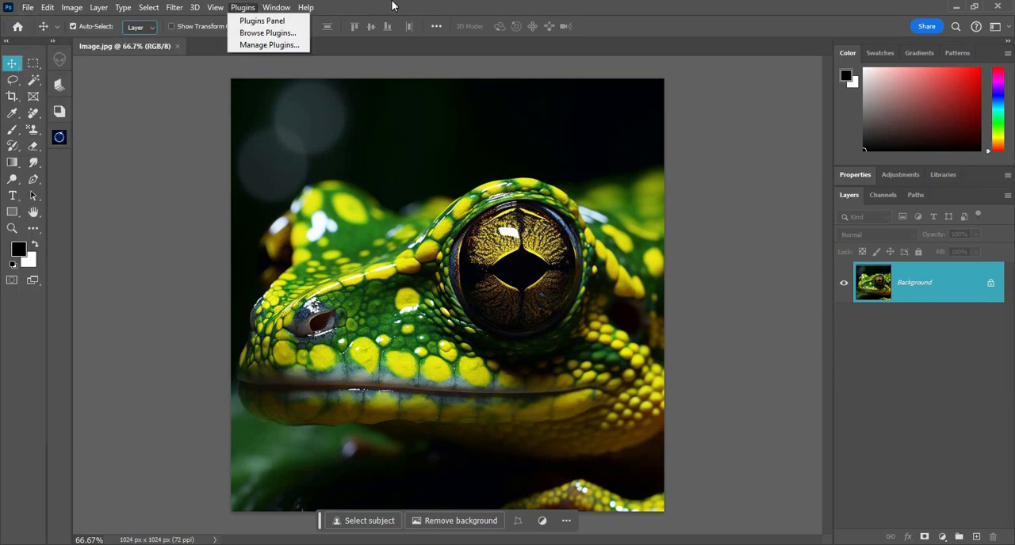
pyautogui.click(29, 9)
pyautogui.click(29, 9)
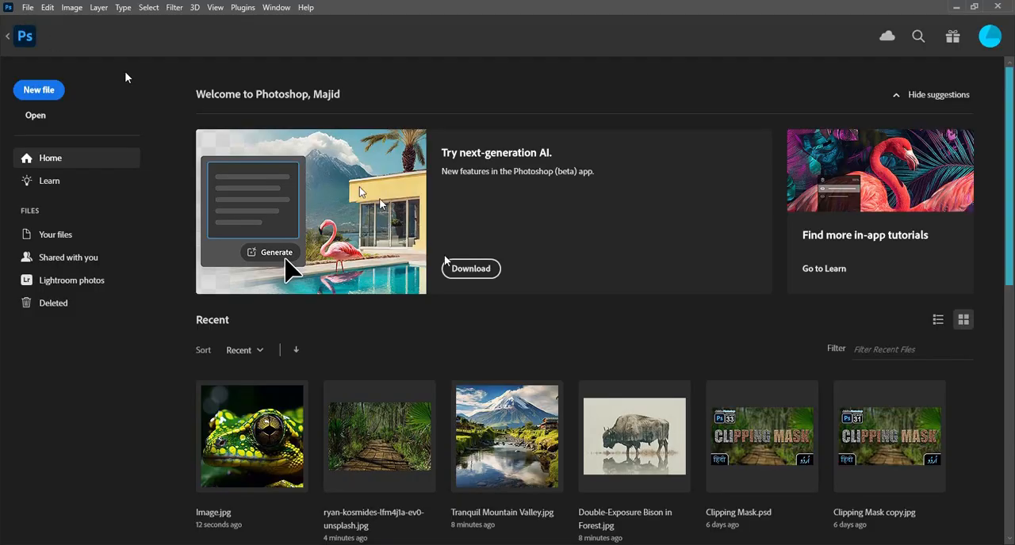
pyautogui.click(365, 428)
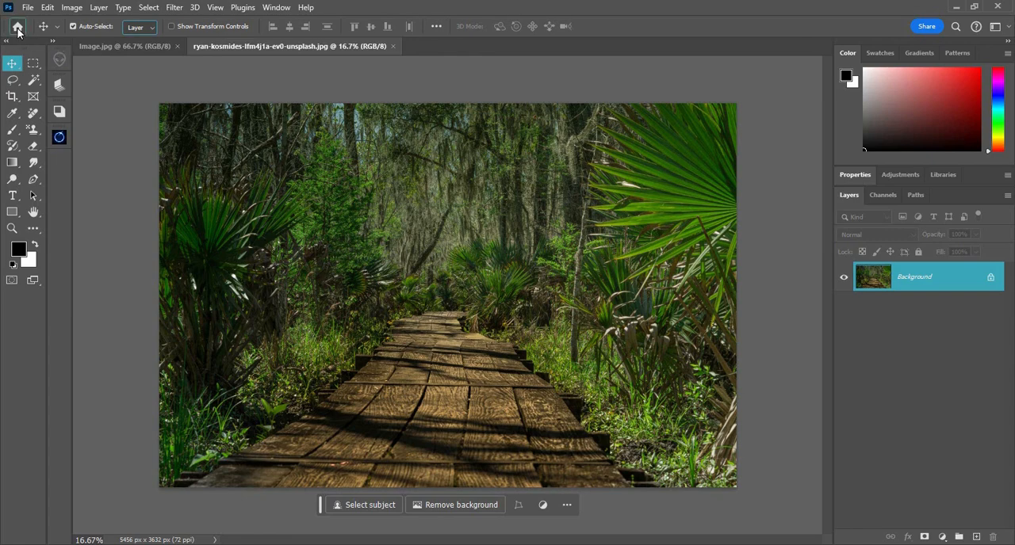
pyautogui.click(18, 28)
pyautogui.click(508, 451)
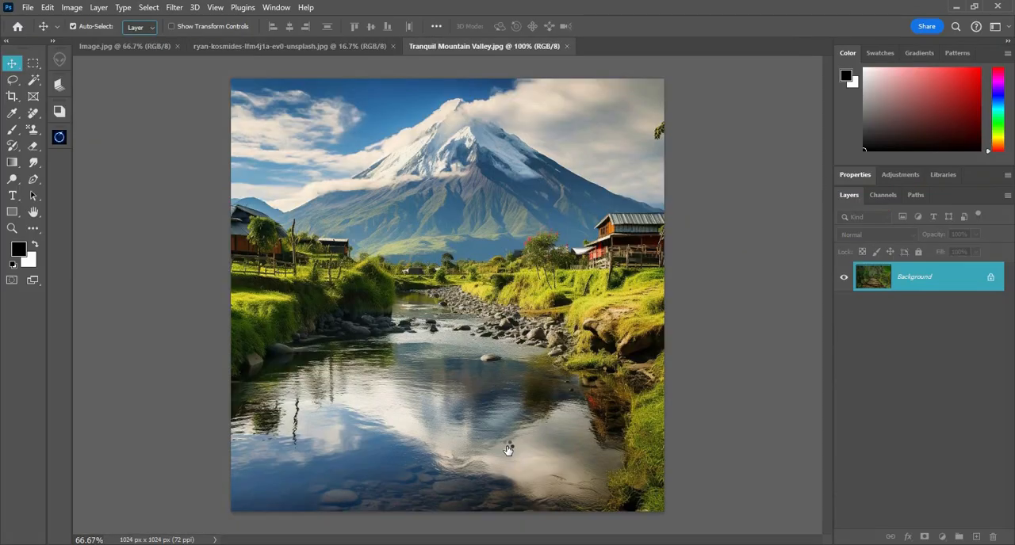
# Switch to Image.jpg and close all the other open documents
pyautogui.click(117, 48)
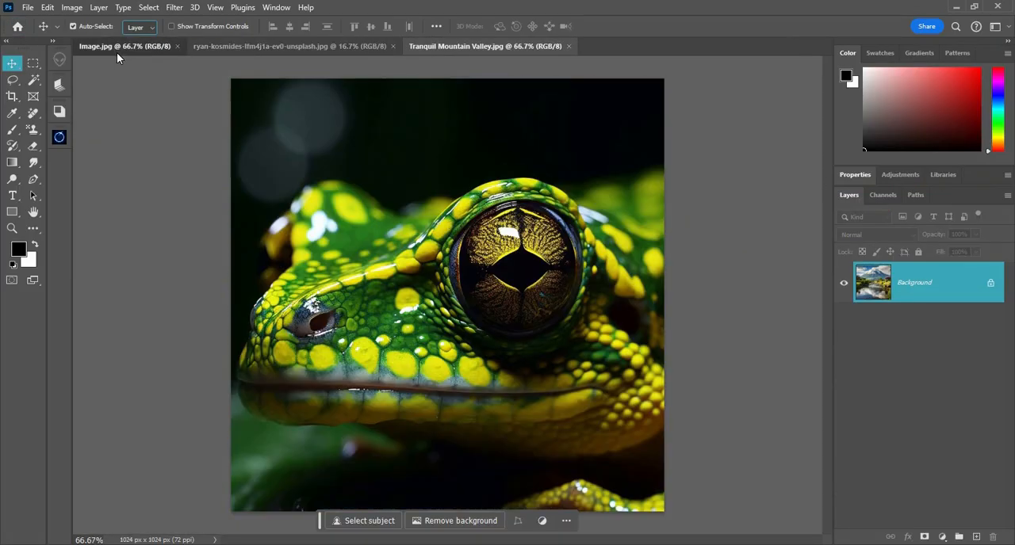
pyautogui.click(28, 7)
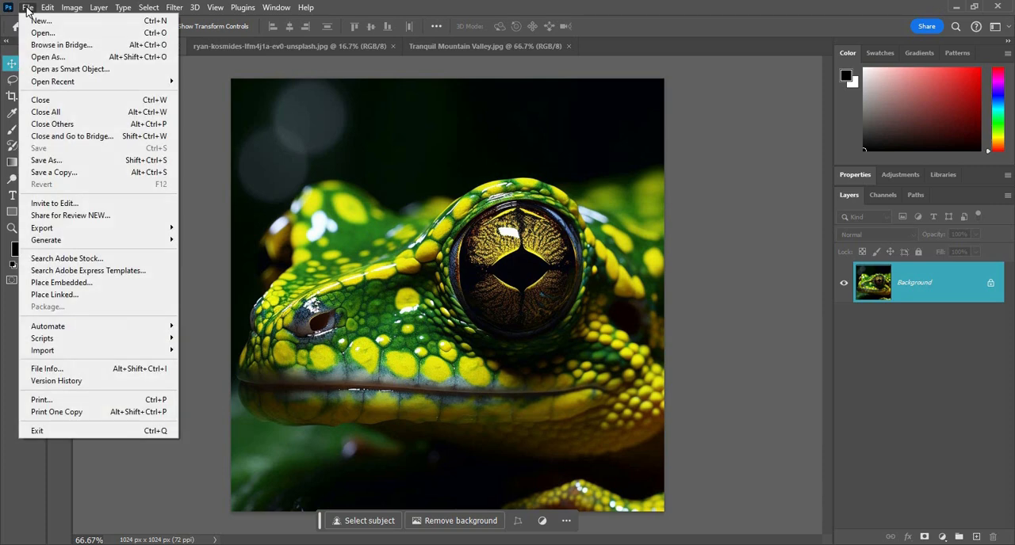
pyautogui.click(111, 127)
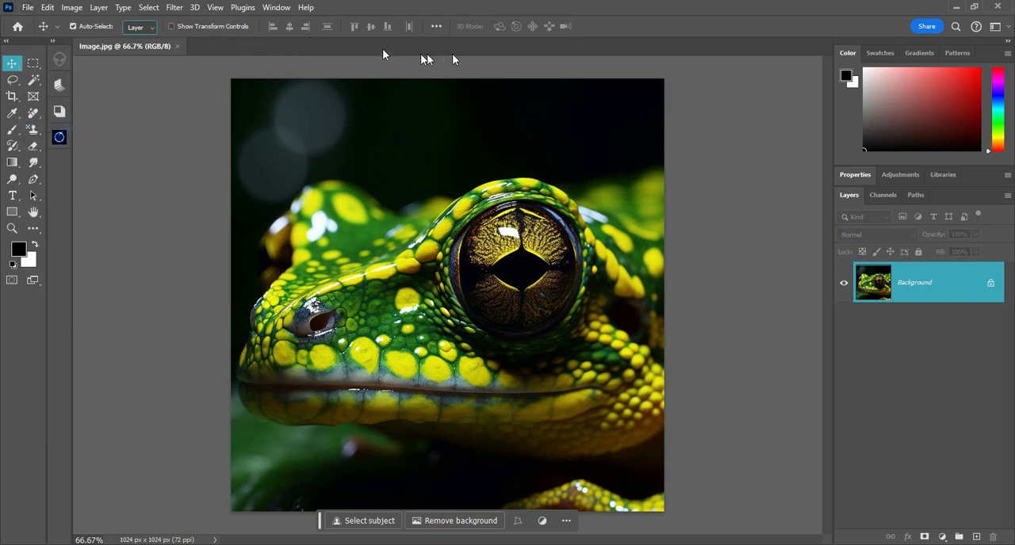
pyautogui.click(28, 8)
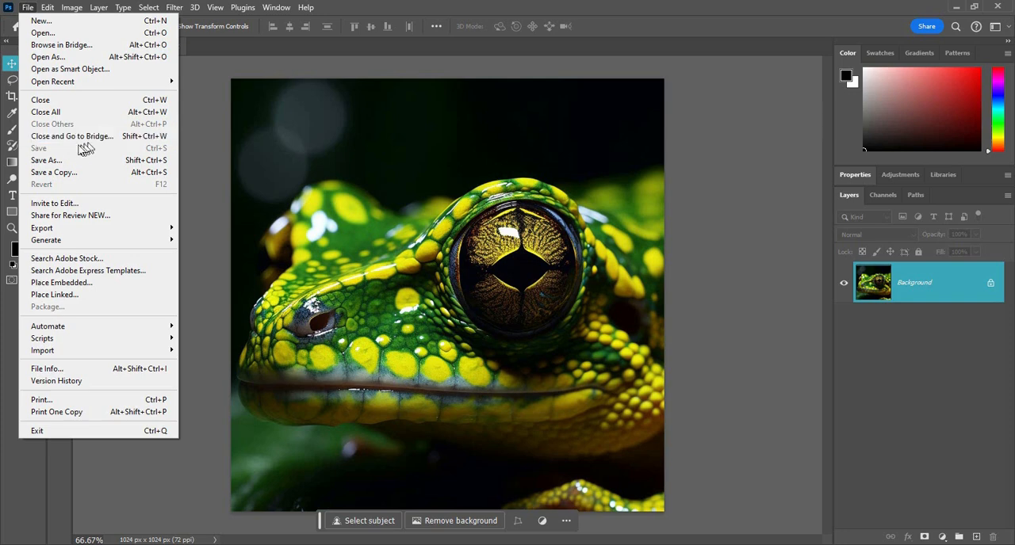
pyautogui.click(404, 187)
pyautogui.click(28, 8)
pyautogui.click(159, 196)
# Open the recent file Double-Exposure Bison in Forest.jpg and add the text "63 Pixels" to it
pyautogui.click(19, 28)
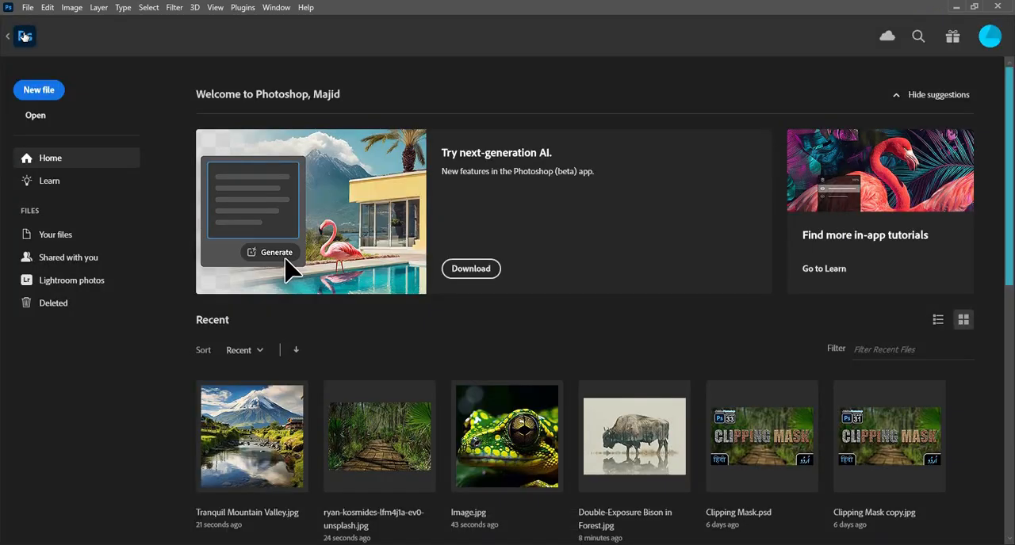
pyautogui.click(653, 450)
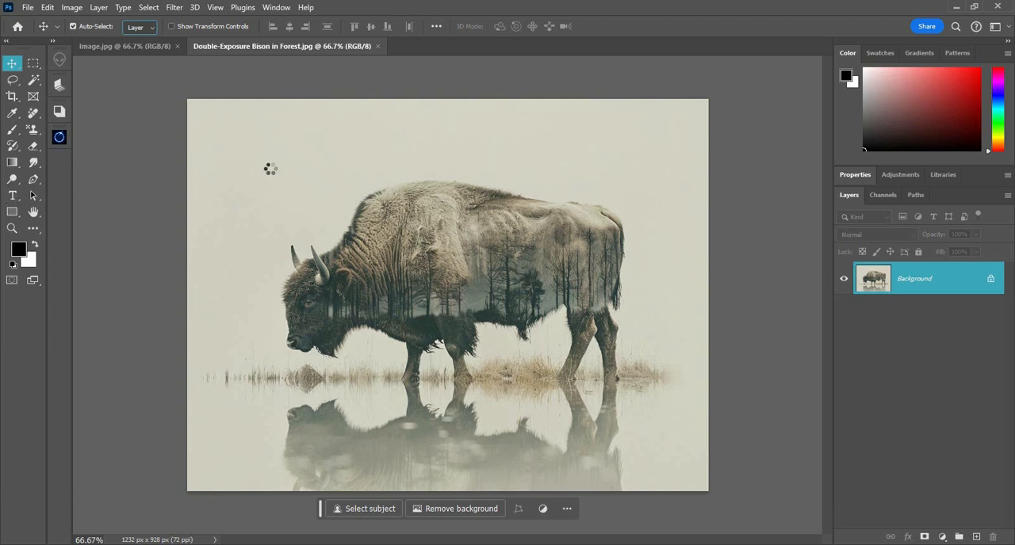
pyautogui.press('t')
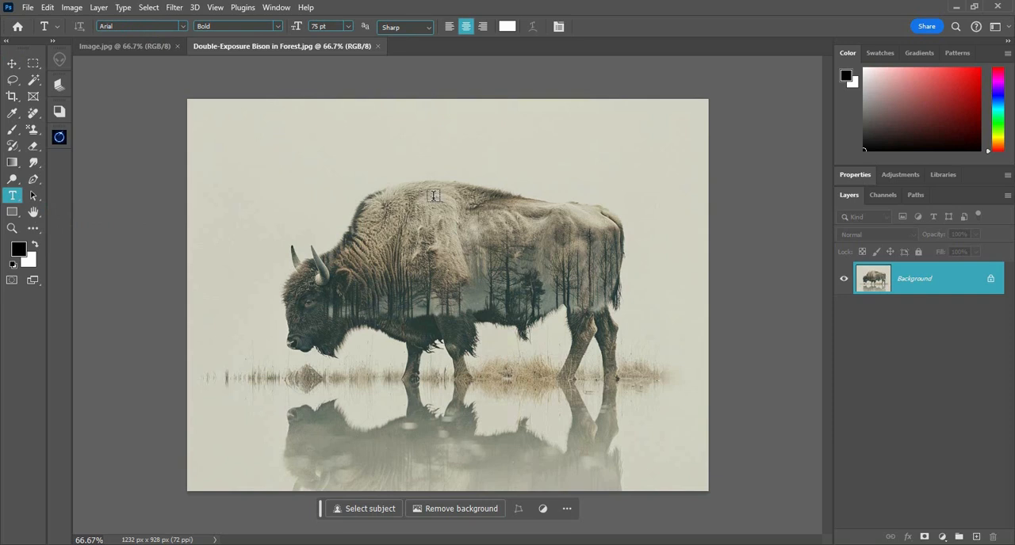
pyautogui.click(434, 195)
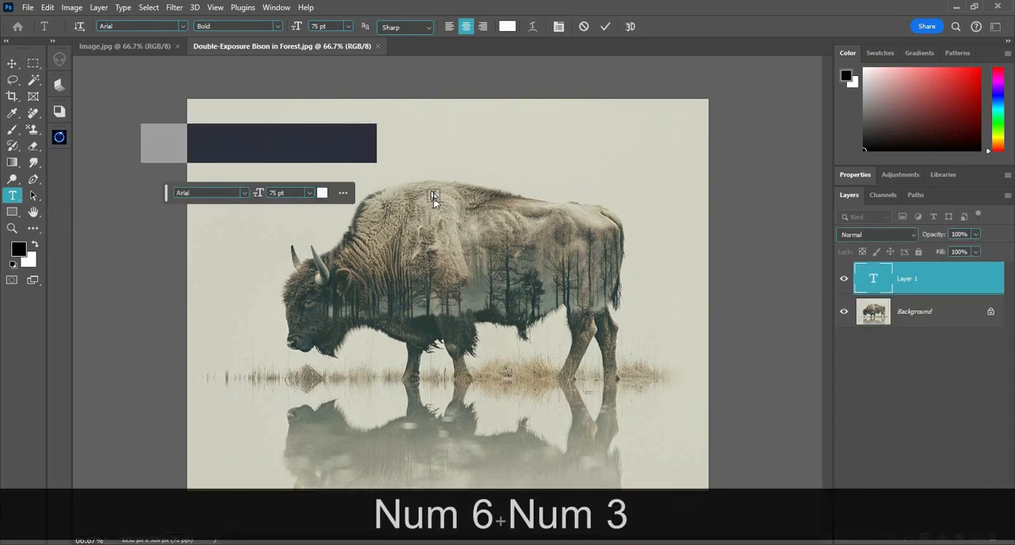
pyautogui.write('63')
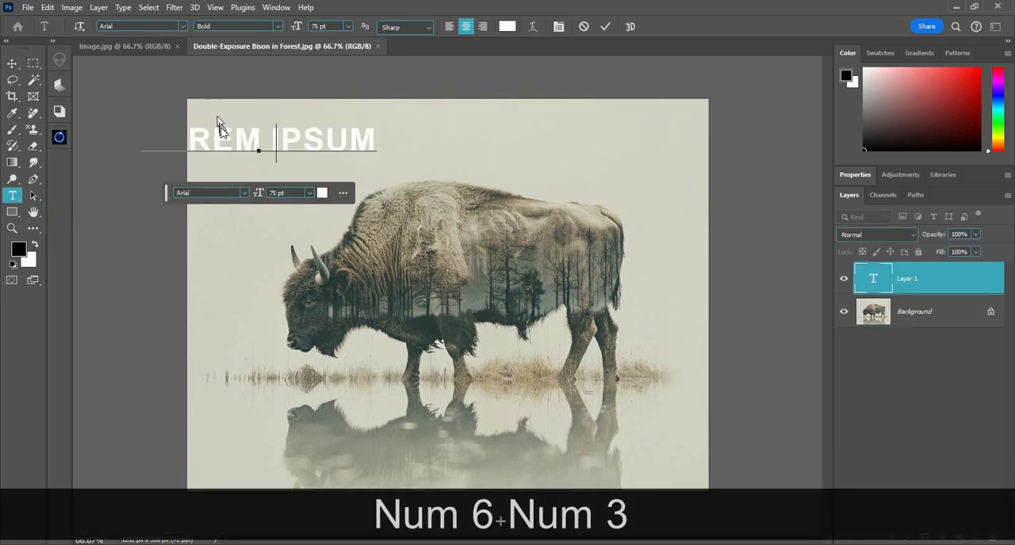
pyautogui.write(' Pixel')
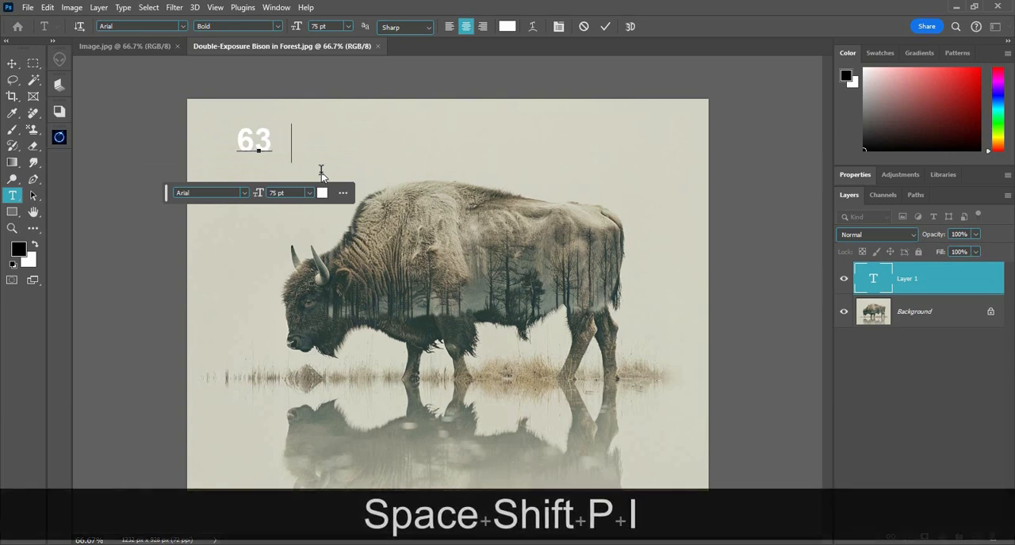
pyautogui.write('s')
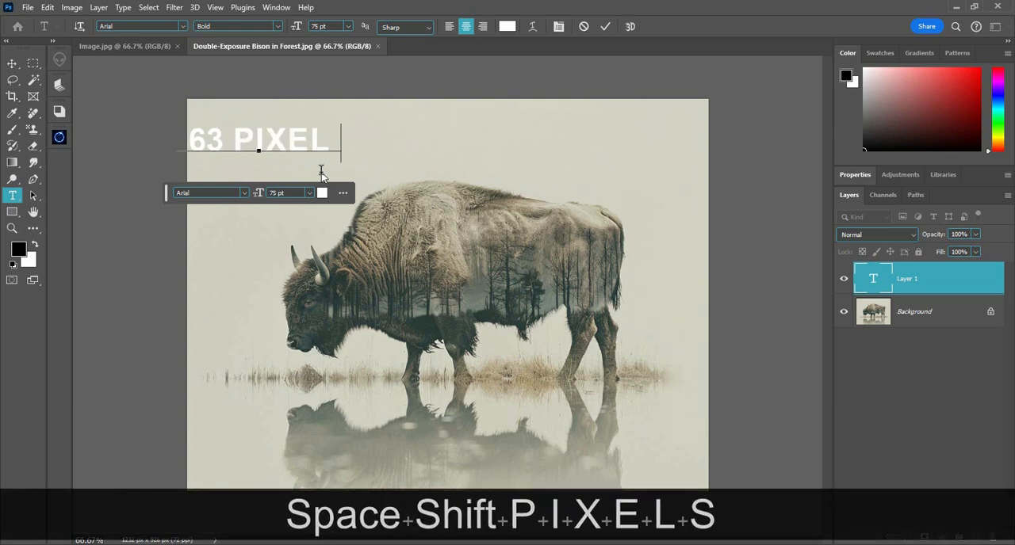
# Set the colour of the whole "63 Pixels" text to black (000000) and finish editing the text
pyautogui.hotkey('ctrl', 'a')
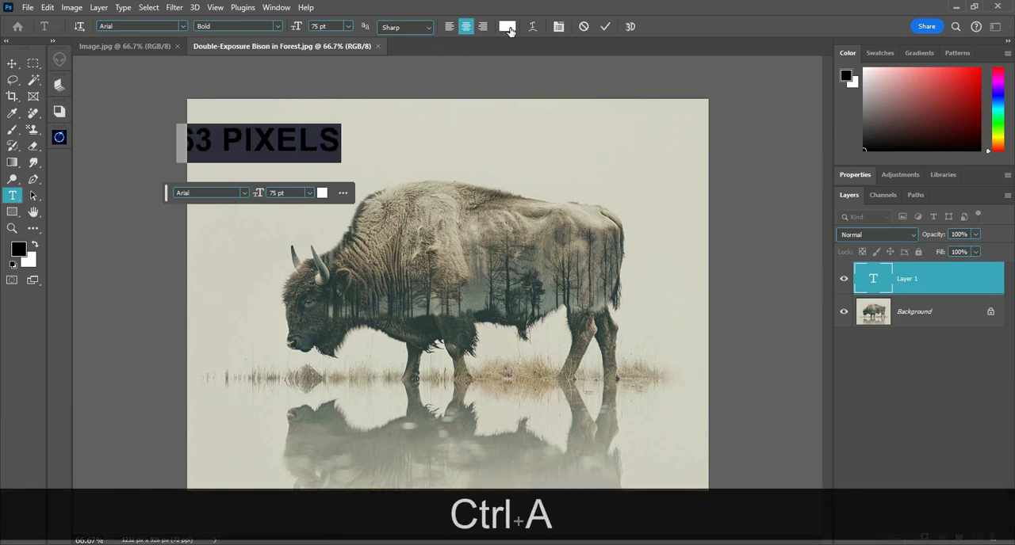
pyautogui.click(508, 26)
pyautogui.write('000000')
pyautogui.press('Return')
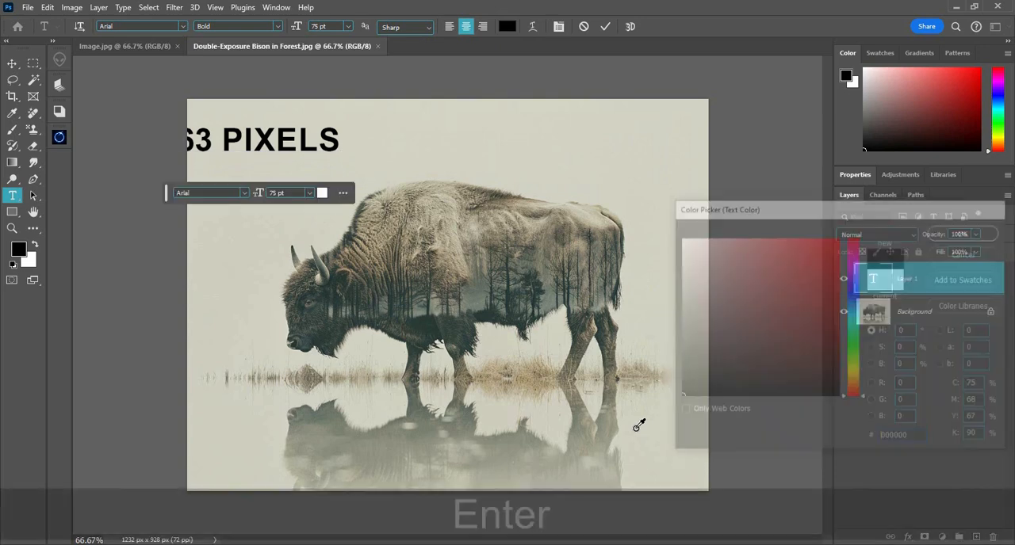
pyautogui.click(605, 26)
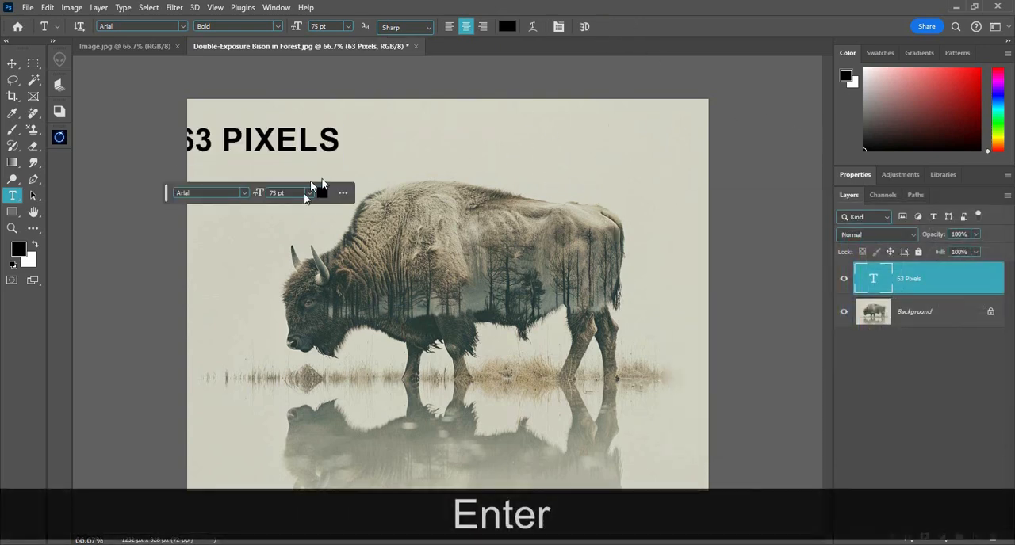
# Move the "63 Pixels" text horizontally so that it sits fully inside the image above the bison
pyautogui.press('v')
pyautogui.moveTo(306, 135); pyautogui.dragTo(409, 138)
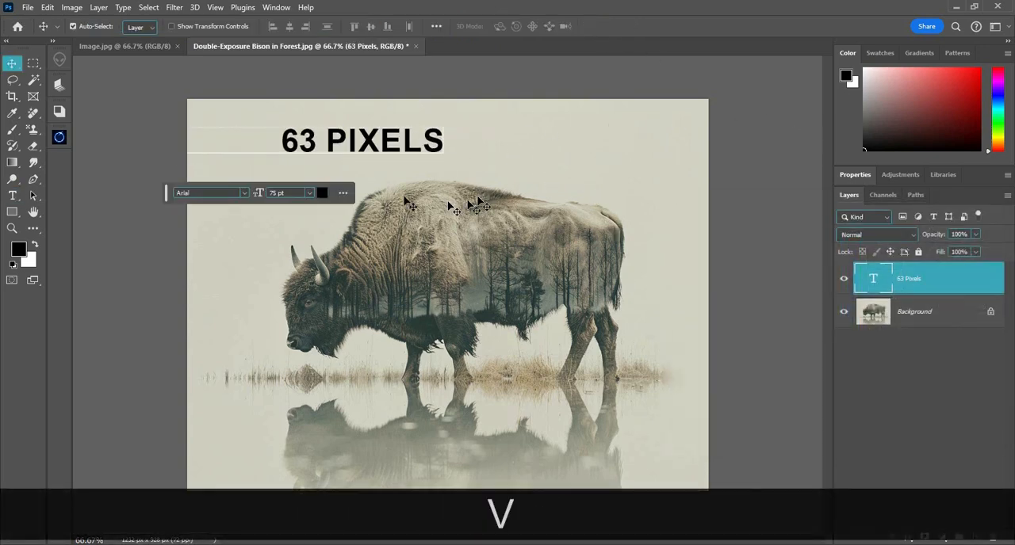
pyautogui.scroll(1, 262, 144)
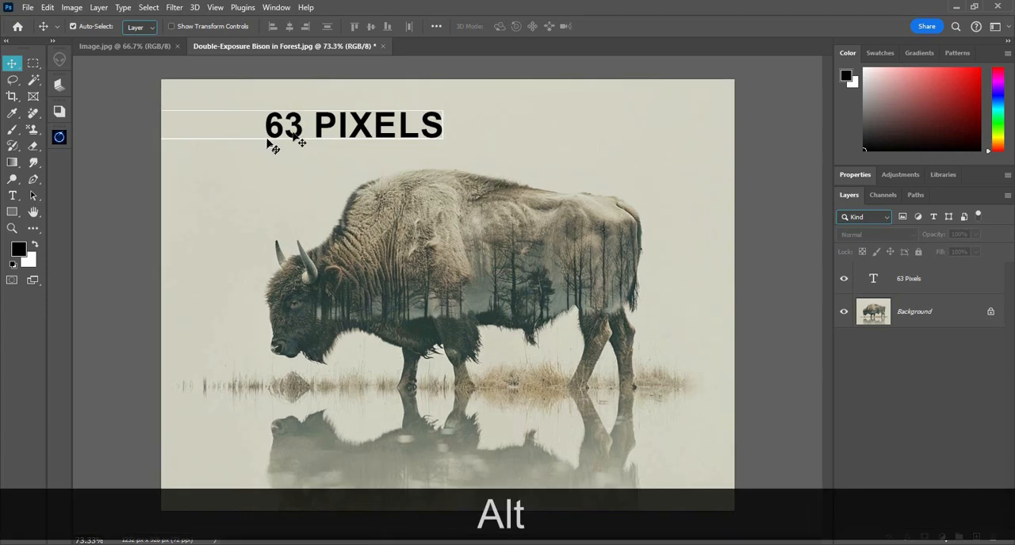
# Move the "63 Pixels" text to the horizontal middle of the image, above the bison's back
pyautogui.moveTo(340, 128); pyautogui.dragTo(459, 110)
pyautogui.scroll(-4, 341, 156)
pyautogui.scroll(2, 379, 170)
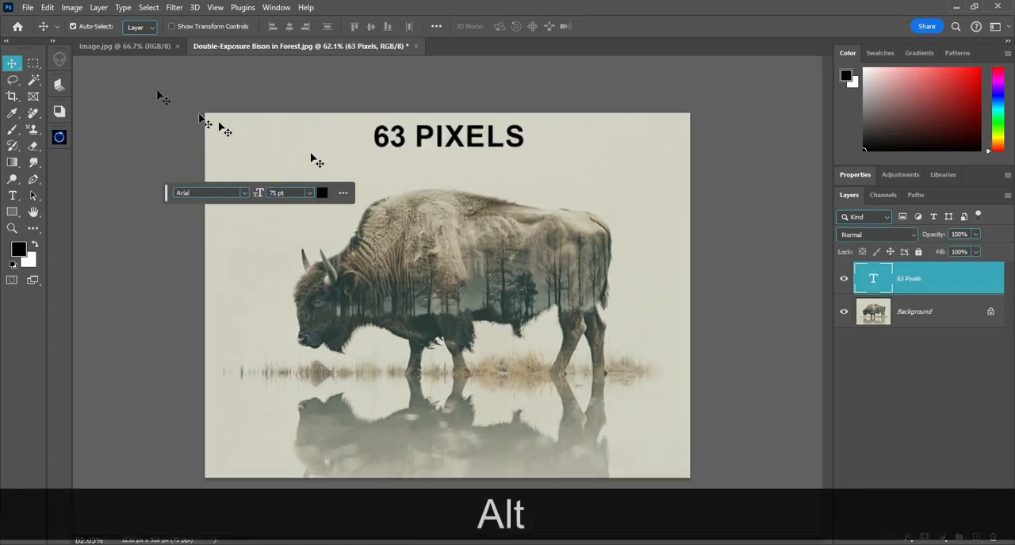
# Examine the file name and file type options offered when saving the bison document
pyautogui.click(27, 7)
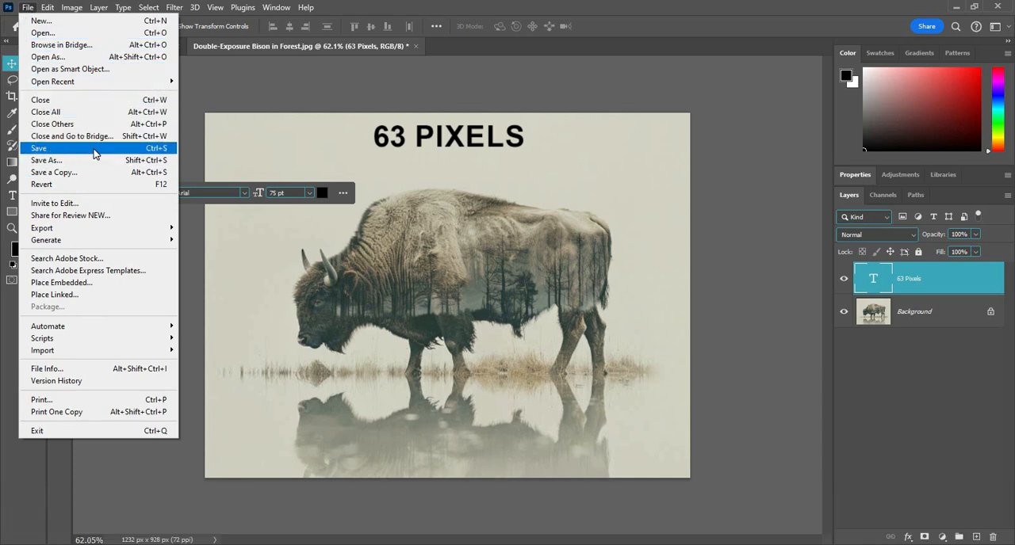
pyautogui.click(93, 151)
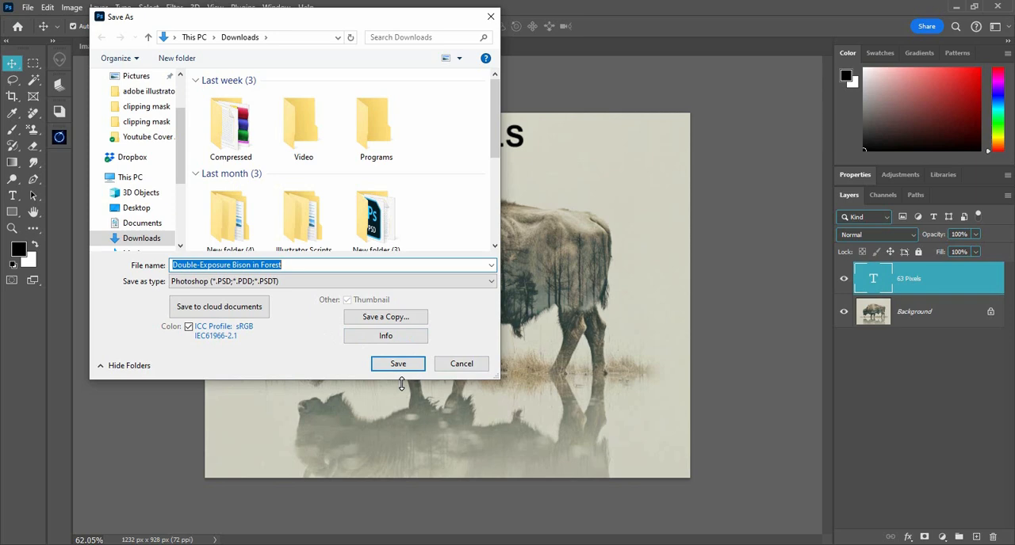
pyautogui.click(490, 281)
pyautogui.click(489, 280)
pyautogui.click(491, 265)
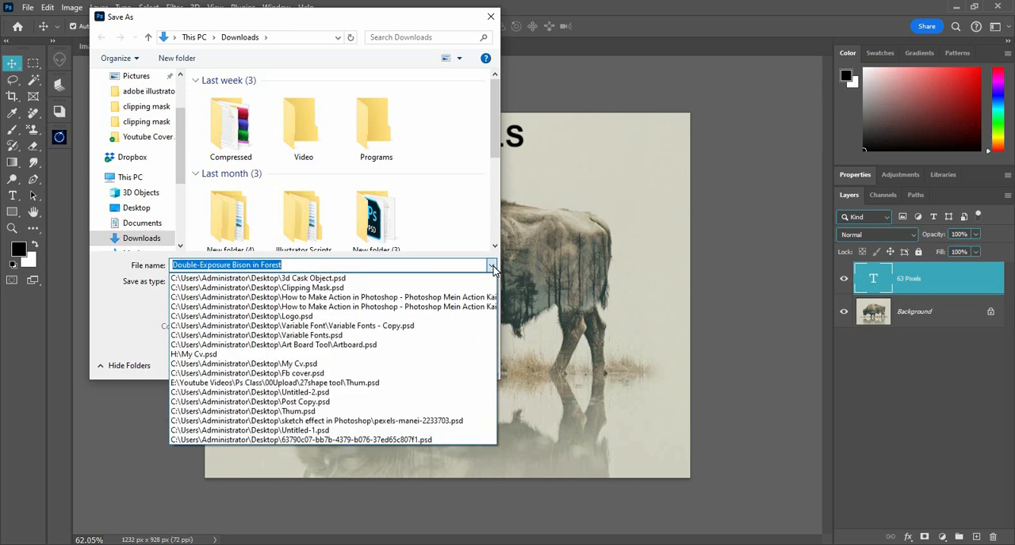
pyautogui.click(491, 266)
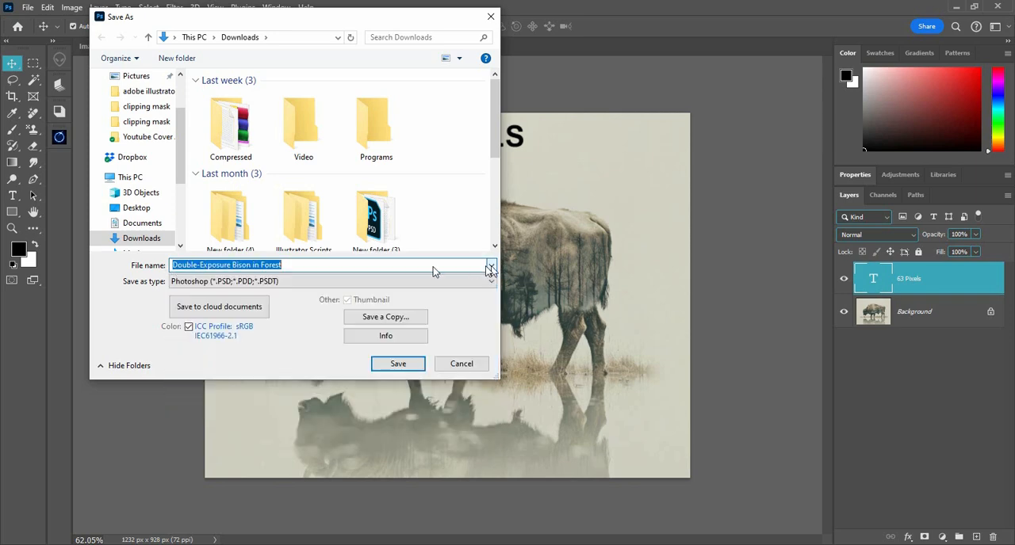
# Examine the file formats offered for saving a copy, trying JPEG and Photoshop, and cancel without saving
pyautogui.click(379, 319)
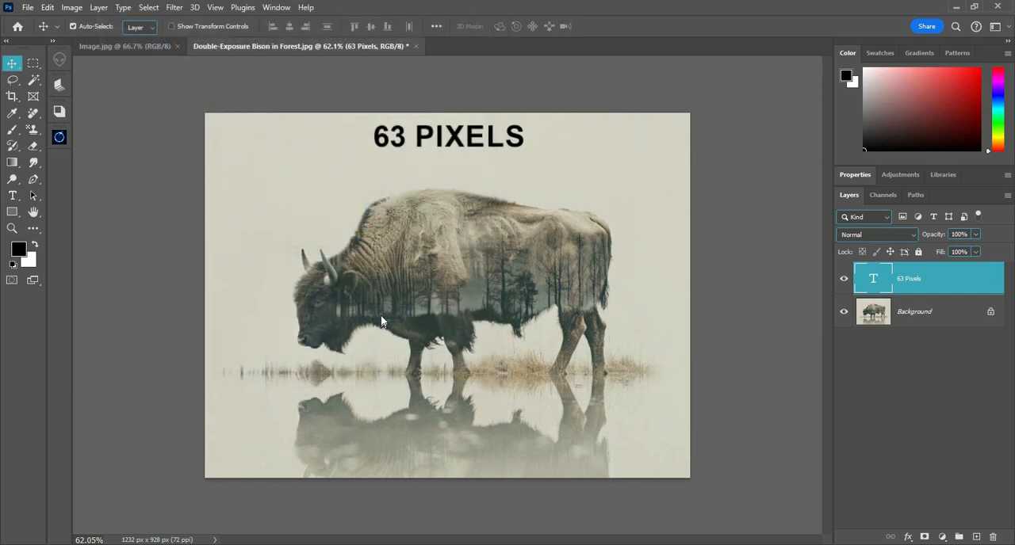
pyautogui.hotkey('ctrl', 'alt', 's')
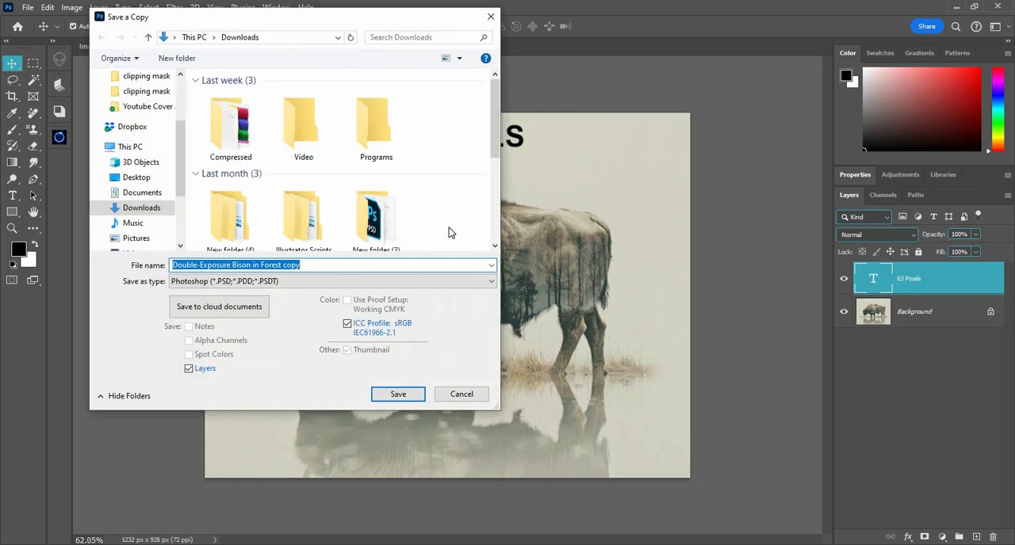
pyautogui.click(478, 281)
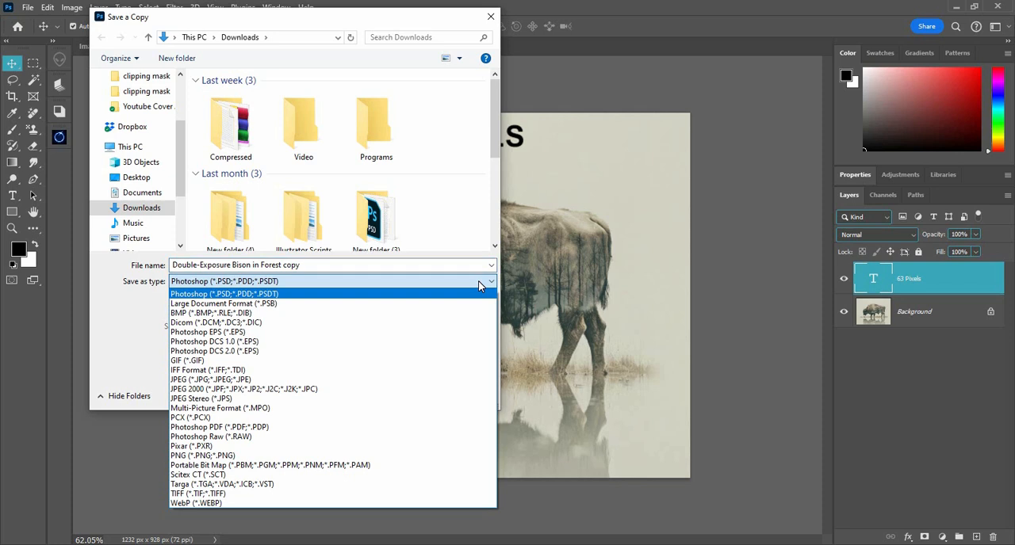
pyautogui.click(346, 380)
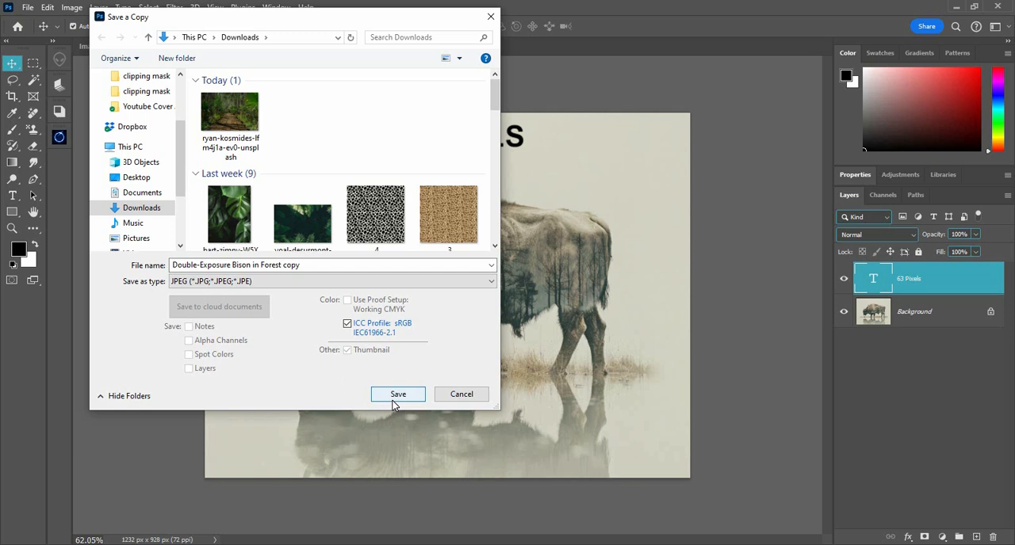
pyautogui.click(480, 282)
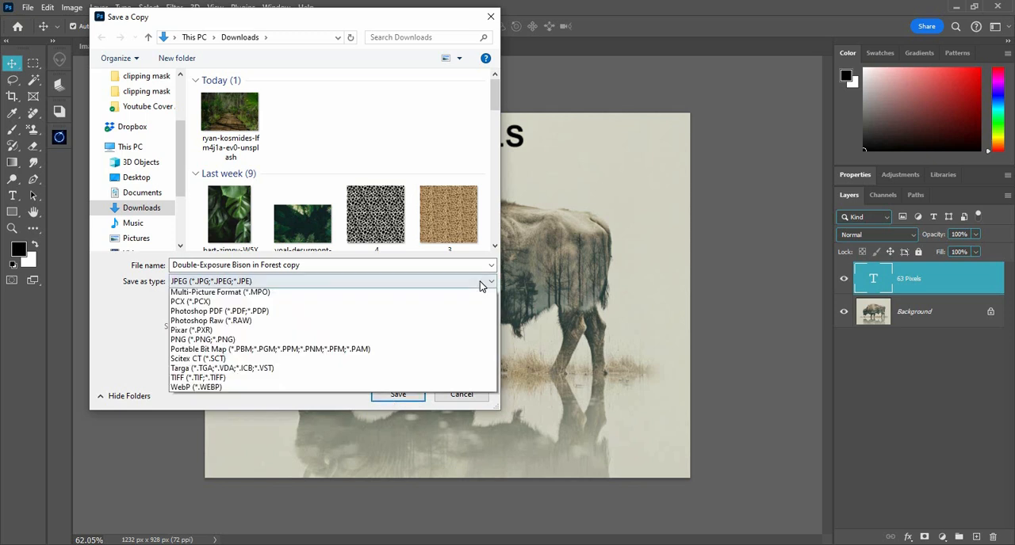
pyautogui.click(460, 295)
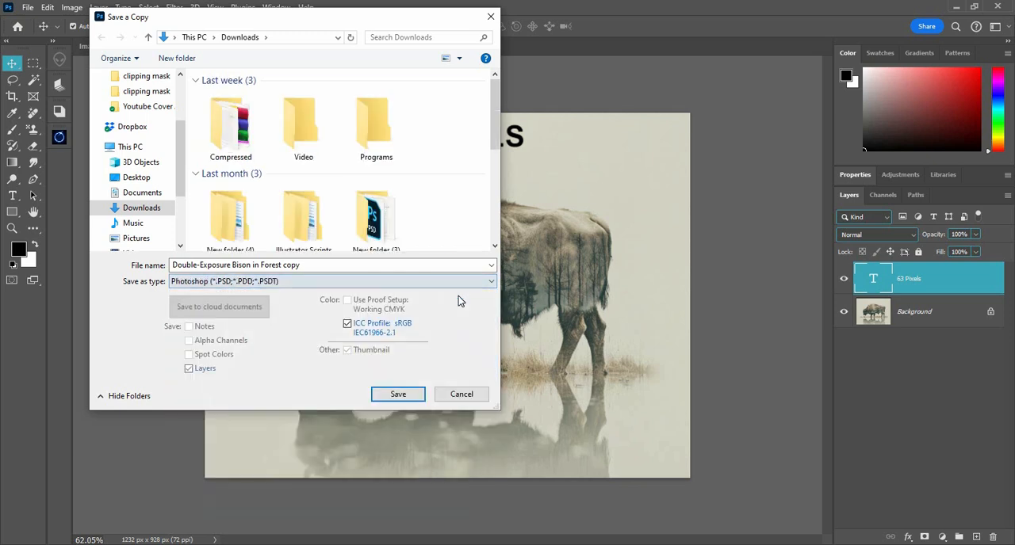
pyautogui.click(462, 394)
# Look at the Save As options for the bison document and cancel without saving
pyautogui.click(29, 7)
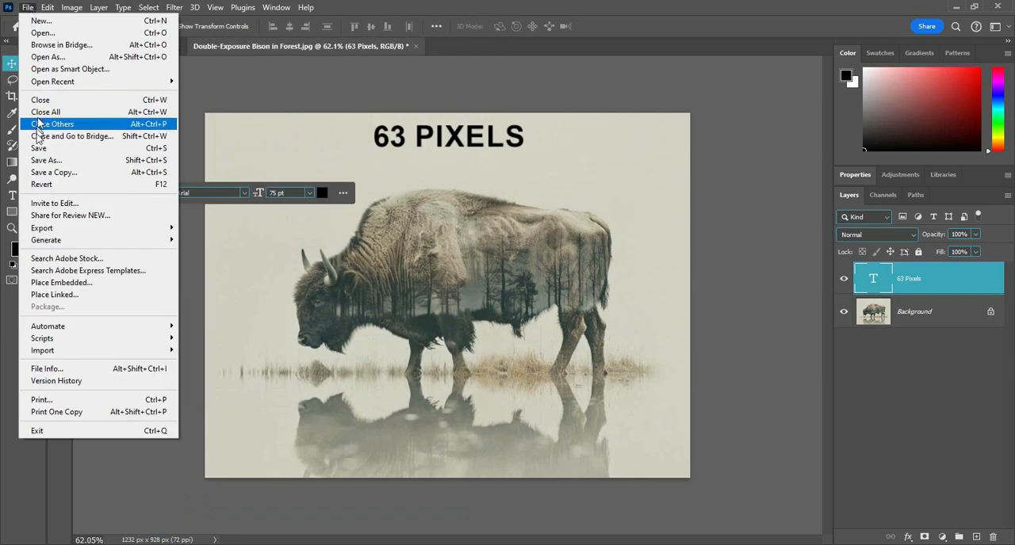
pyautogui.click(85, 166)
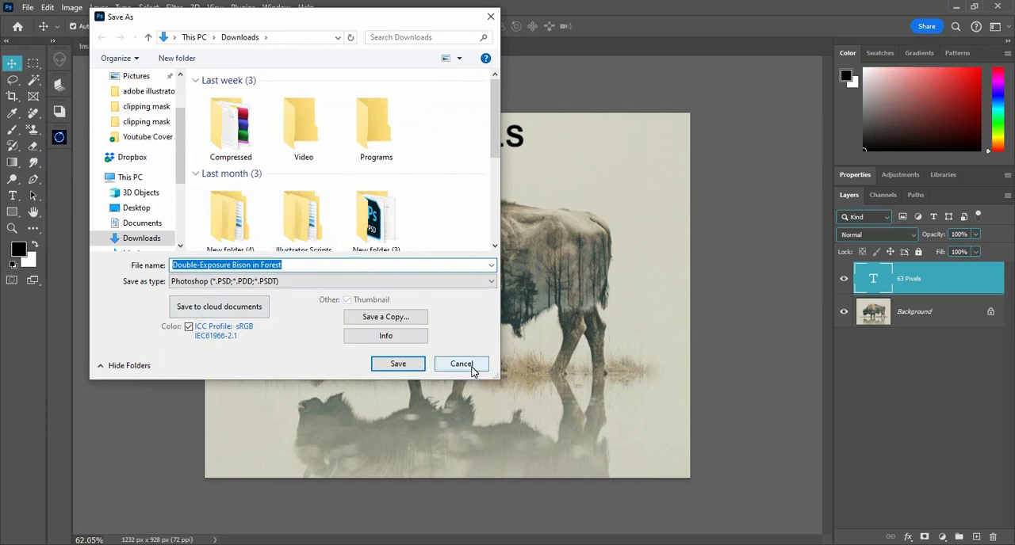
pyautogui.click(464, 364)
pyautogui.click(30, 8)
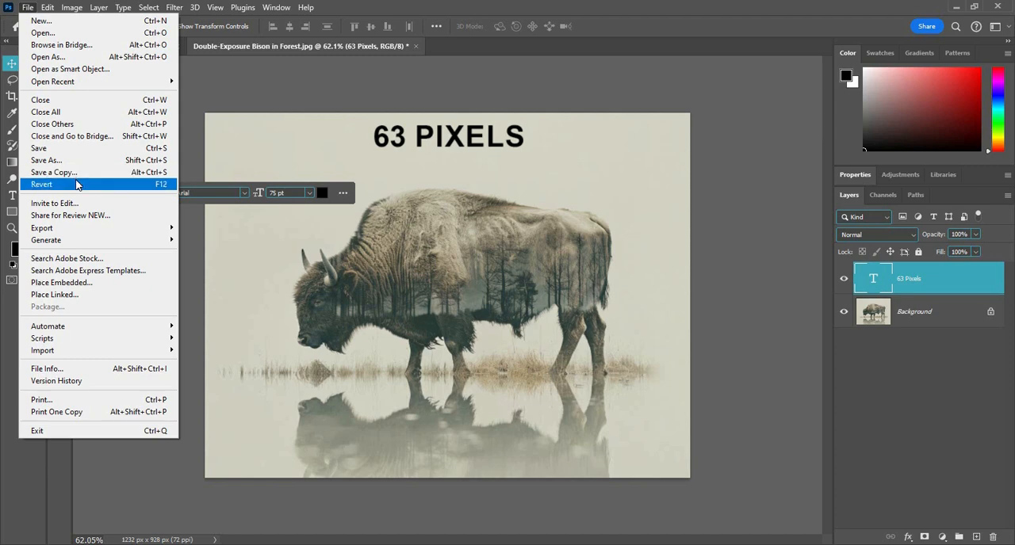
pyautogui.click(401, 326)
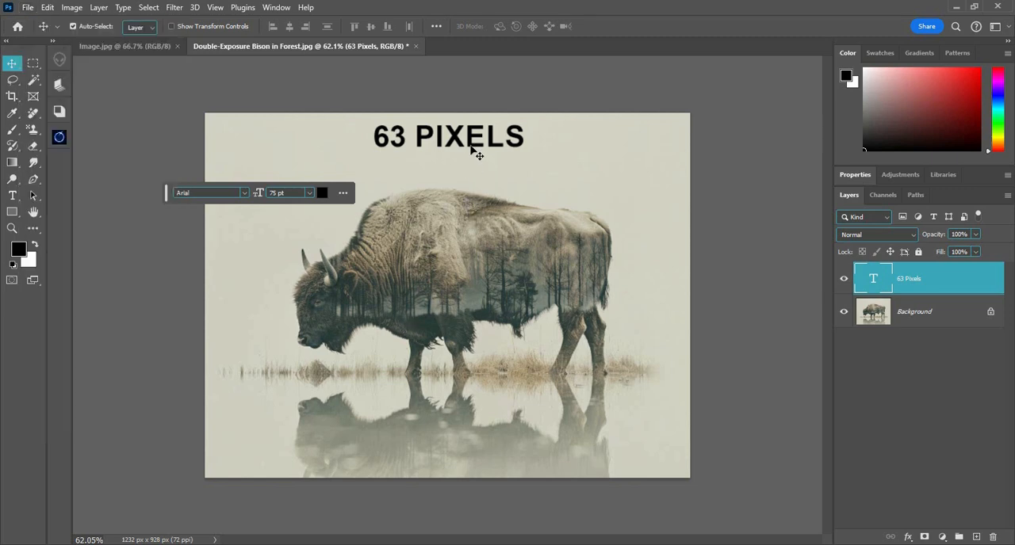
# Save the document in Downloads as 1 in Photoshop format with Maximize Compatibility on
pyautogui.hotkey('ctrl', 's')
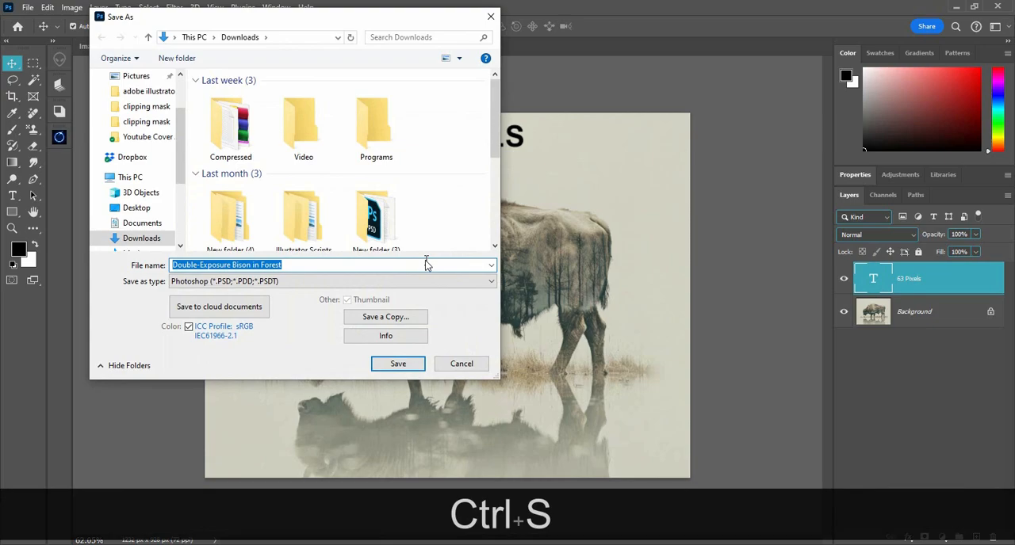
pyautogui.write('01')
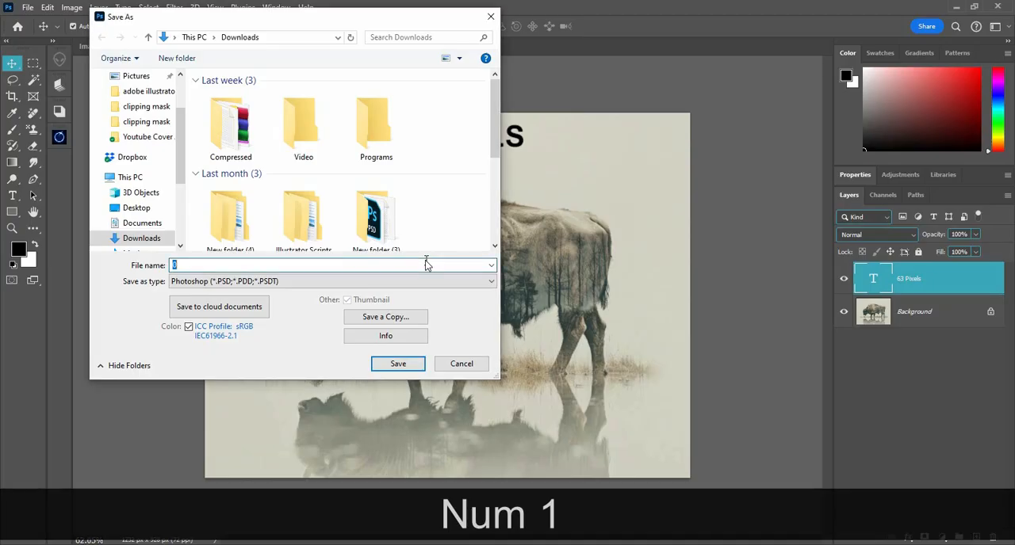
pyautogui.write('1')
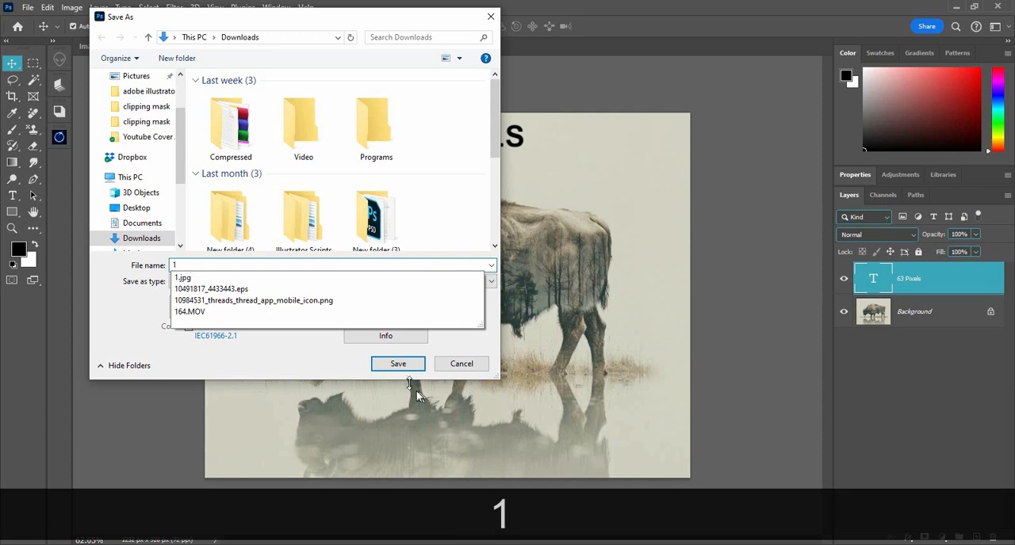
pyautogui.click(394, 365)
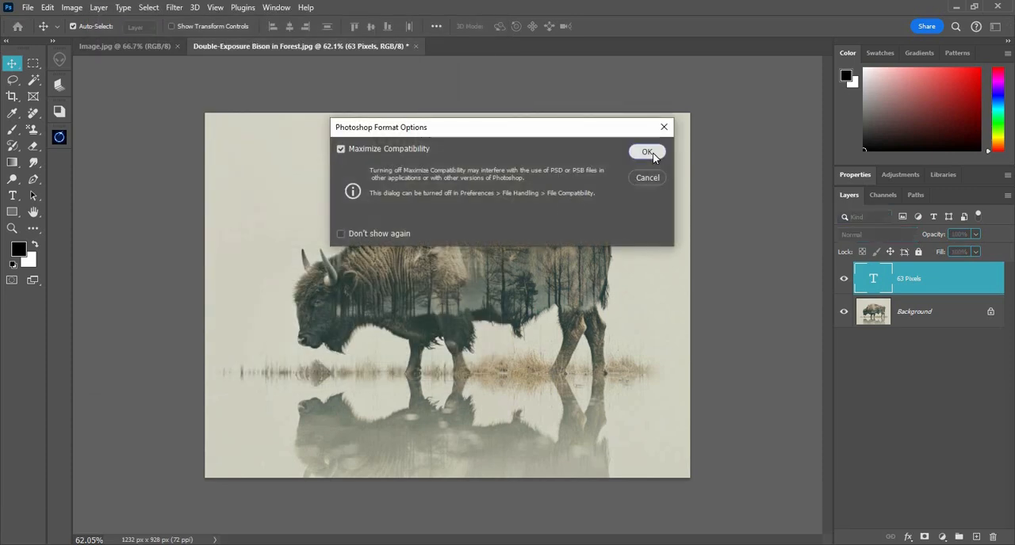
pyautogui.click(648, 153)
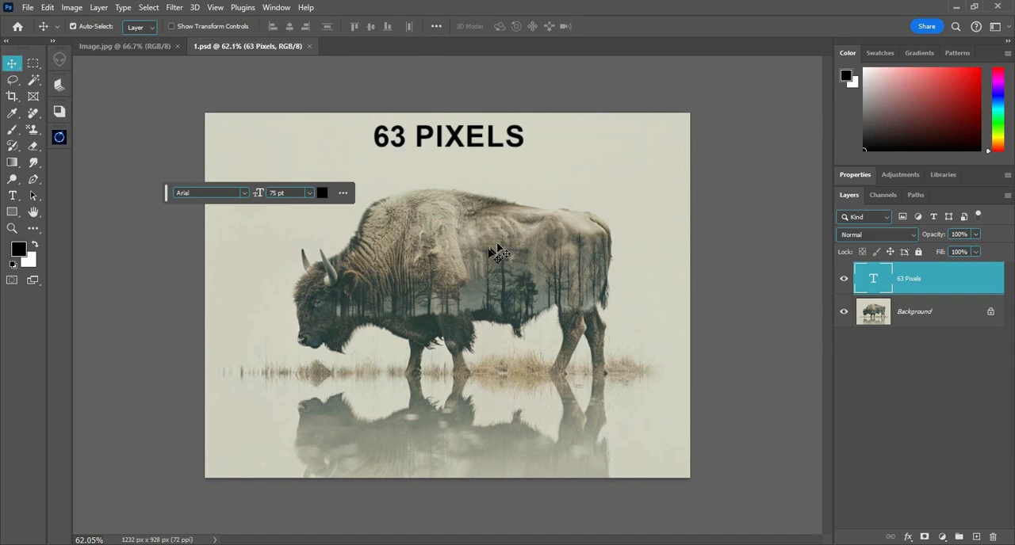
# Move the "63 Pixels" text to the image's lower-left area and save a copy as 2 in Photoshop format with Maximize Compatibility on
pyautogui.moveTo(461, 144); pyautogui.dragTo(314, 466)
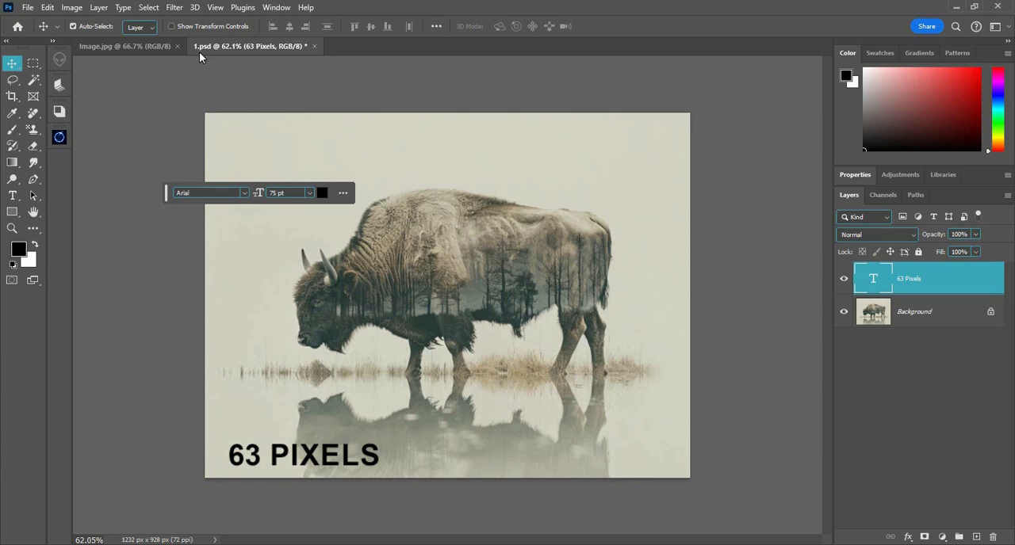
pyautogui.click(28, 8)
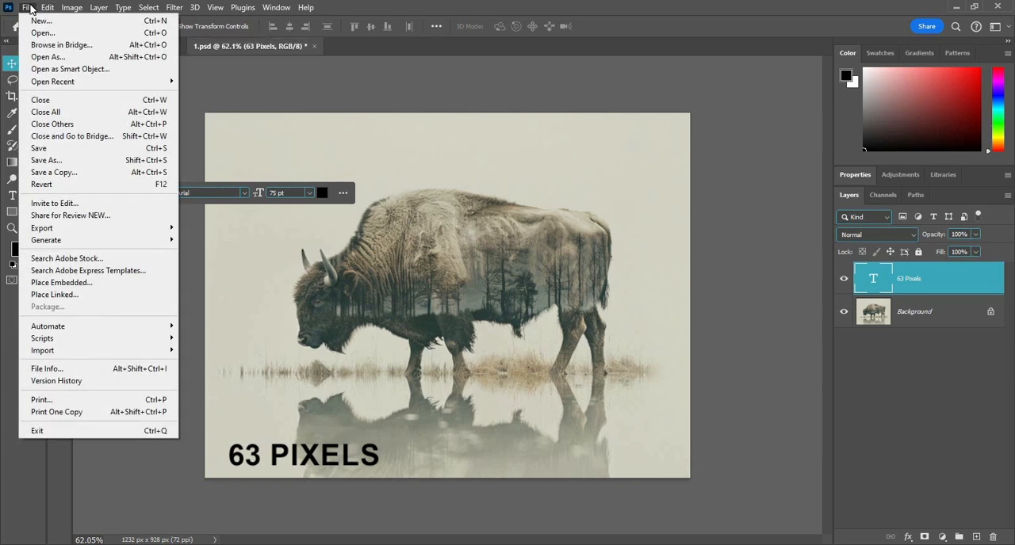
pyautogui.click(103, 174)
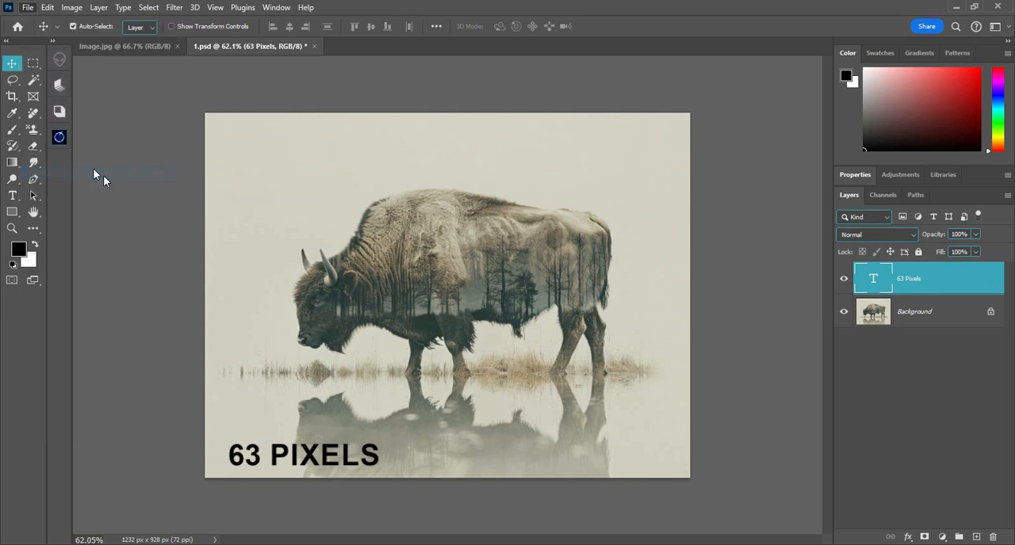
pyautogui.write('2')
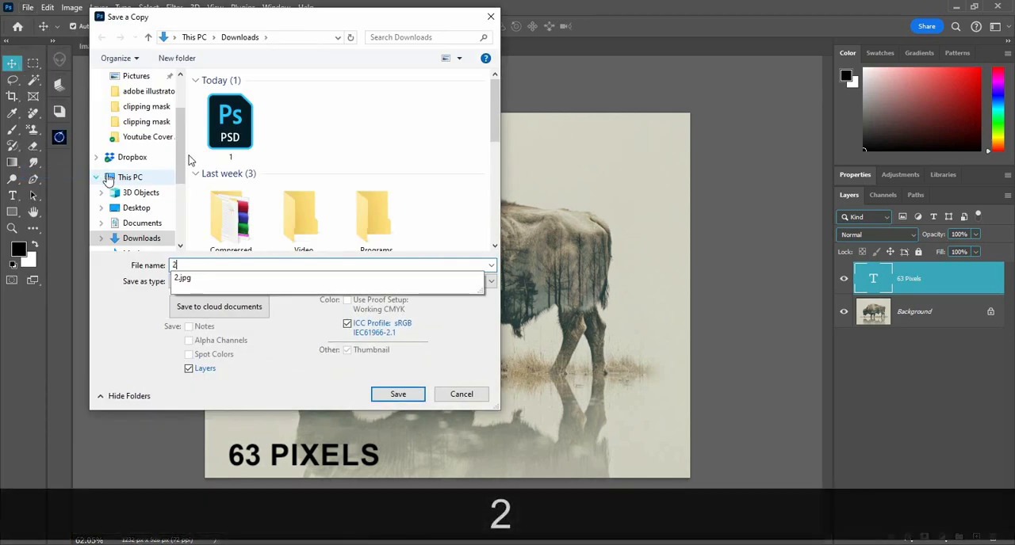
pyautogui.click(314, 382)
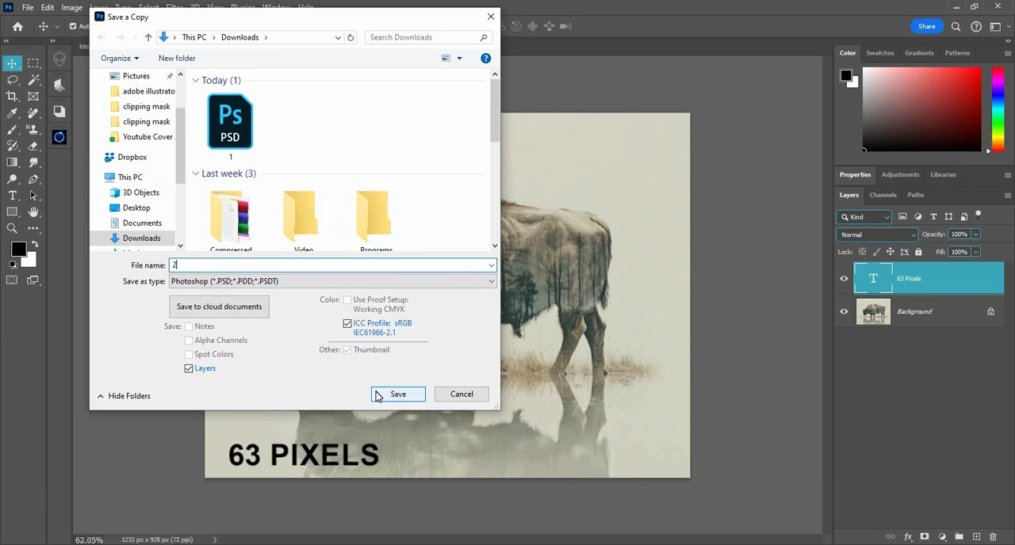
pyautogui.click(375, 392)
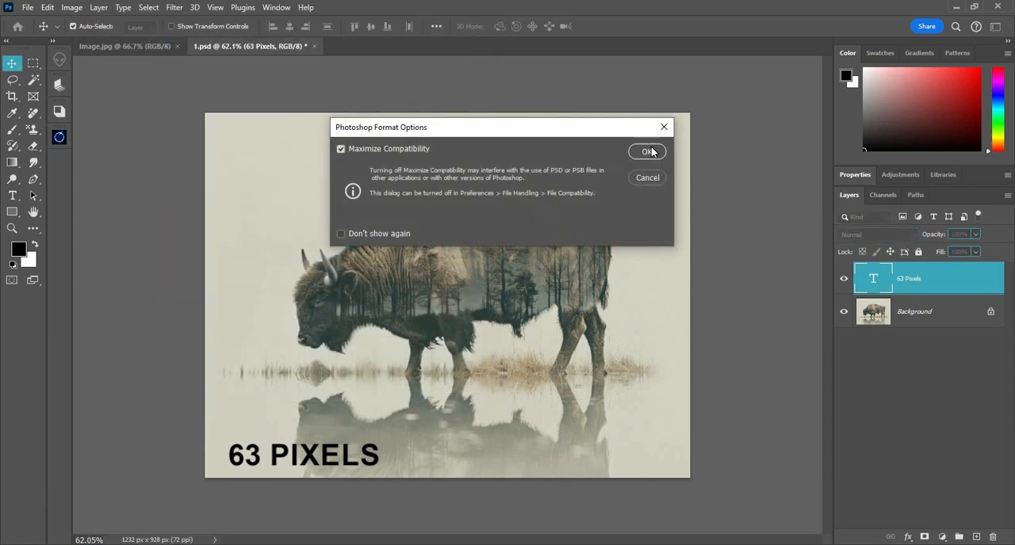
pyautogui.click(646, 152)
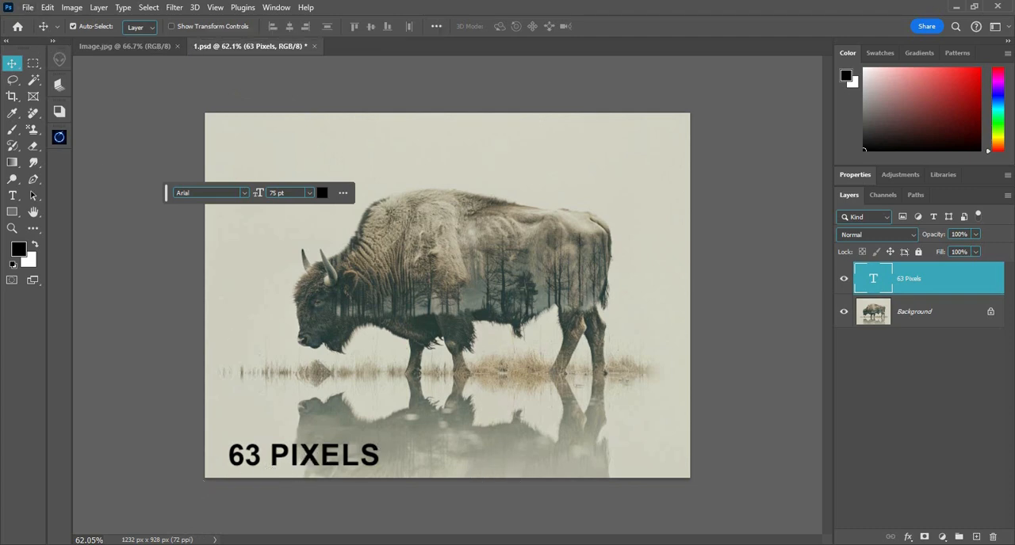
# Switch to File Explorer, check the saved files 1 and 2 in Downloads, and return to Photoshop
pyautogui.moveTo(77, 544)
pyautogui.click(49, 526)
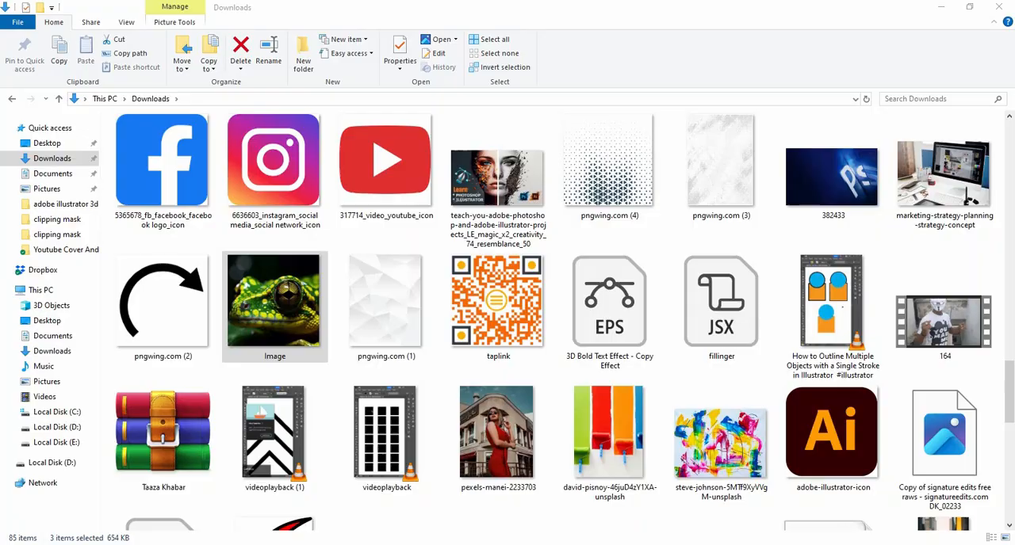
pyautogui.scroll(7, 497, 326)
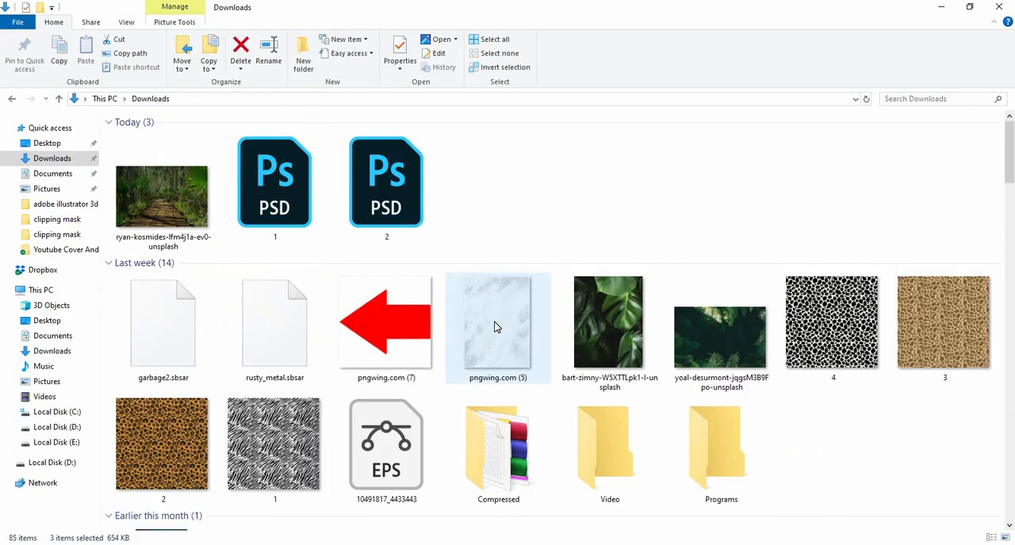
pyautogui.click(380, 190)
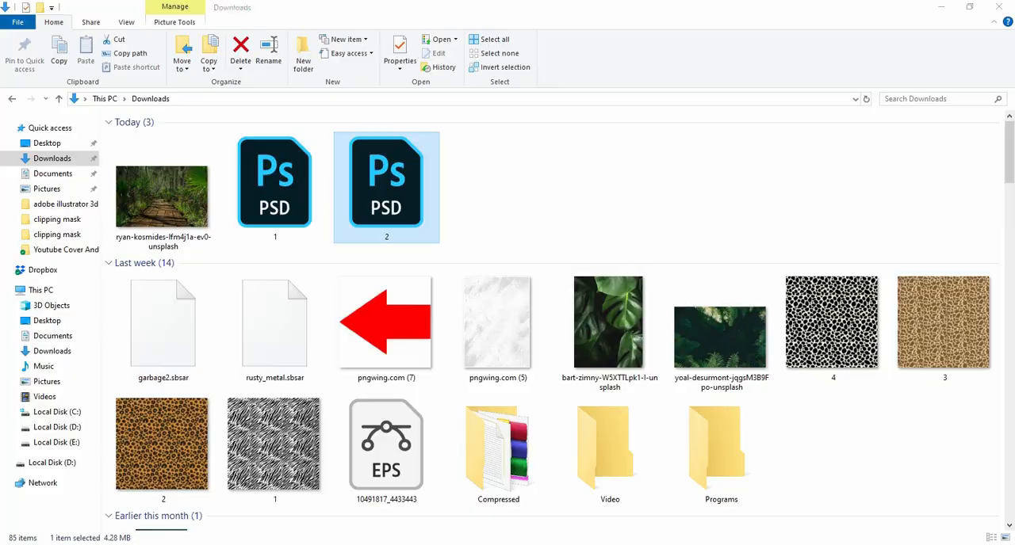
pyautogui.click(237, 544)
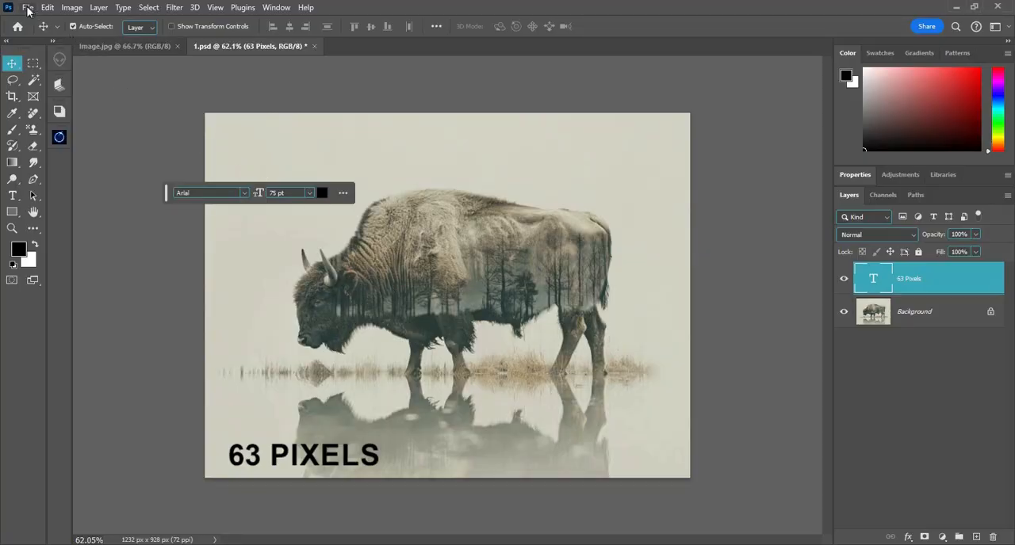
# Duplicate the "63 Pixels" text five times and spread the six texts over the corners and middle of the bison image
pyautogui.click(28, 8)
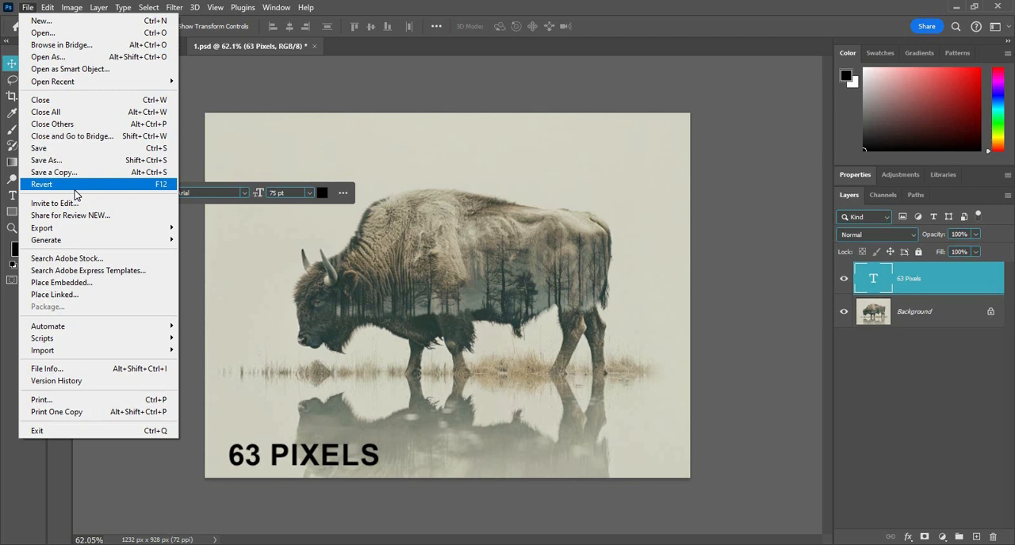
pyautogui.click(466, 311)
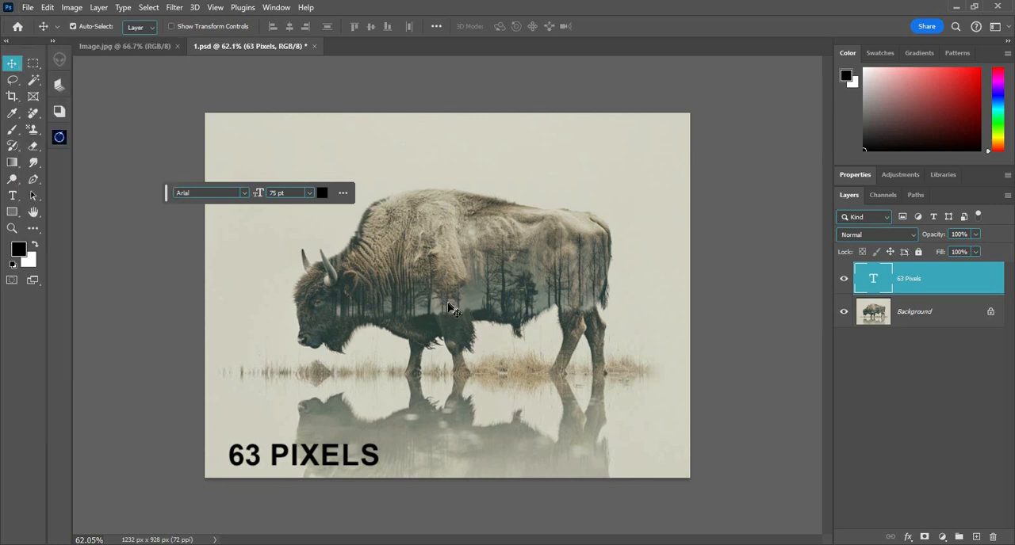
pyautogui.moveTo(309, 457); pyautogui.dragTo(357, 268)
pyautogui.moveTo(373, 269); pyautogui.dragTo(623, 294)
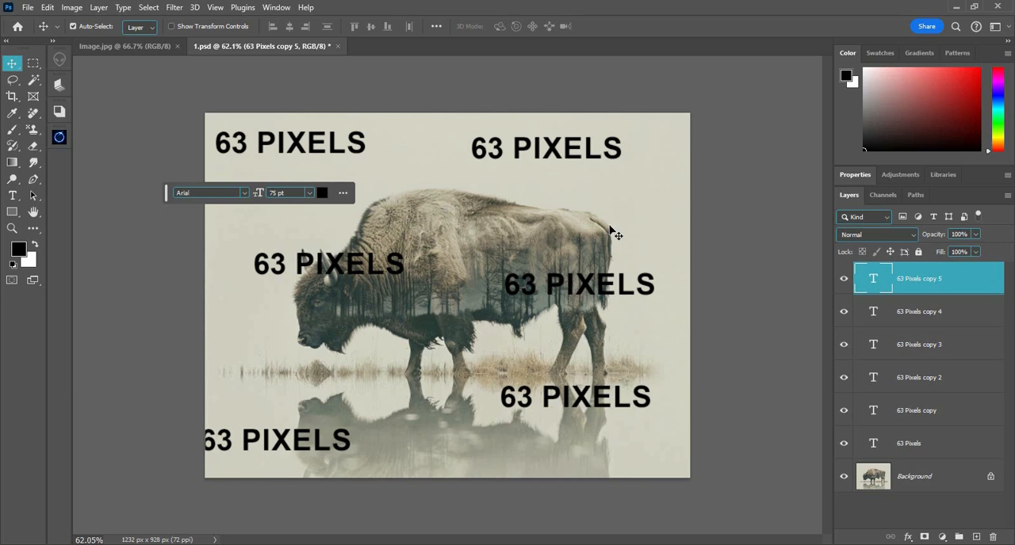
# Revert the bison document 1.psd to its last saved version, discarding the added text copies
pyautogui.click(27, 8)
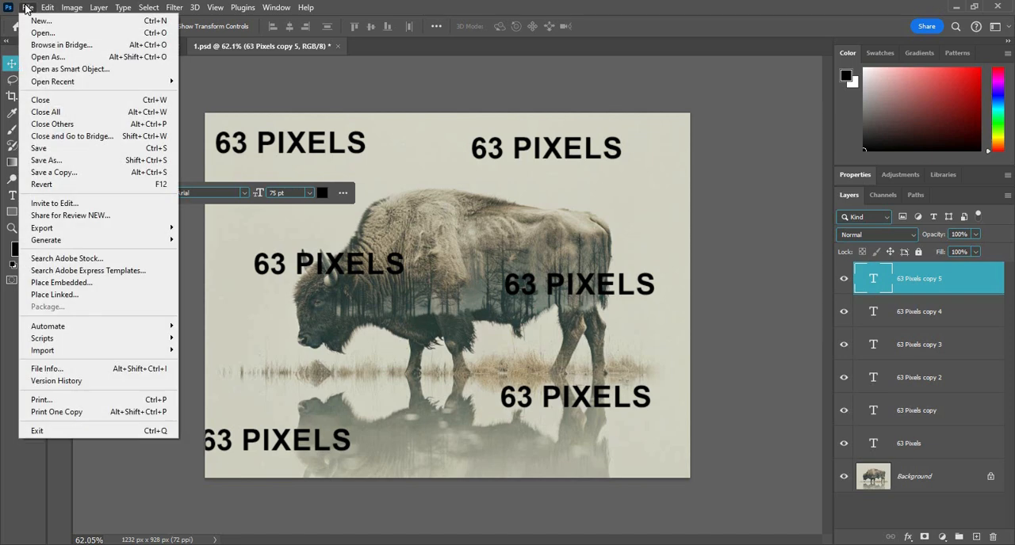
pyautogui.click(72, 188)
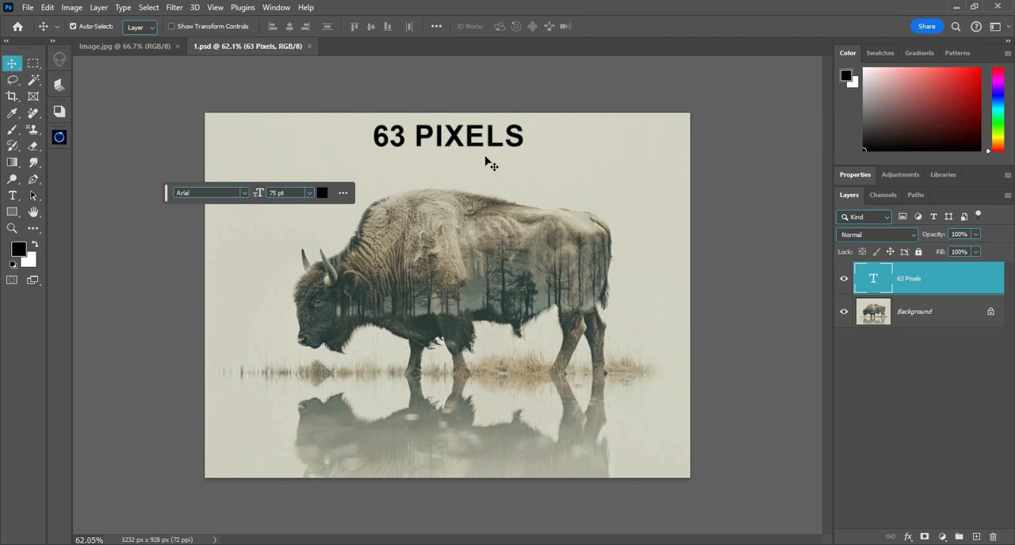
pyautogui.click(26, 8)
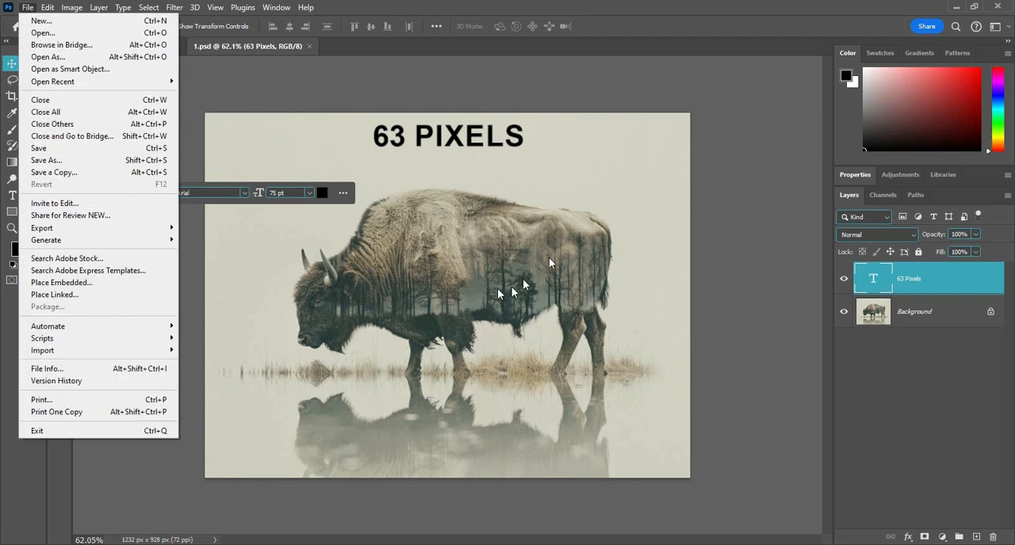
pyautogui.click(549, 234)
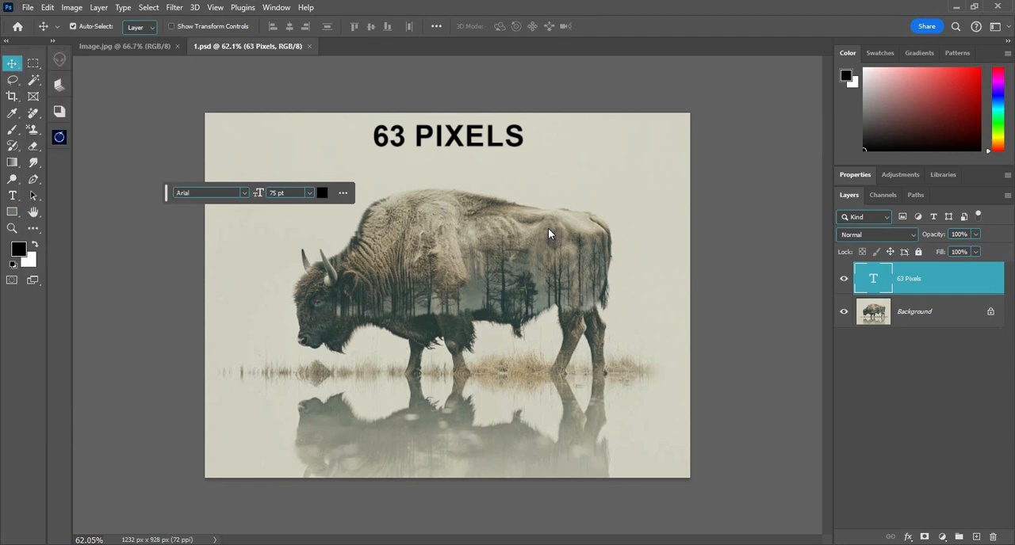
pyautogui.click(29, 8)
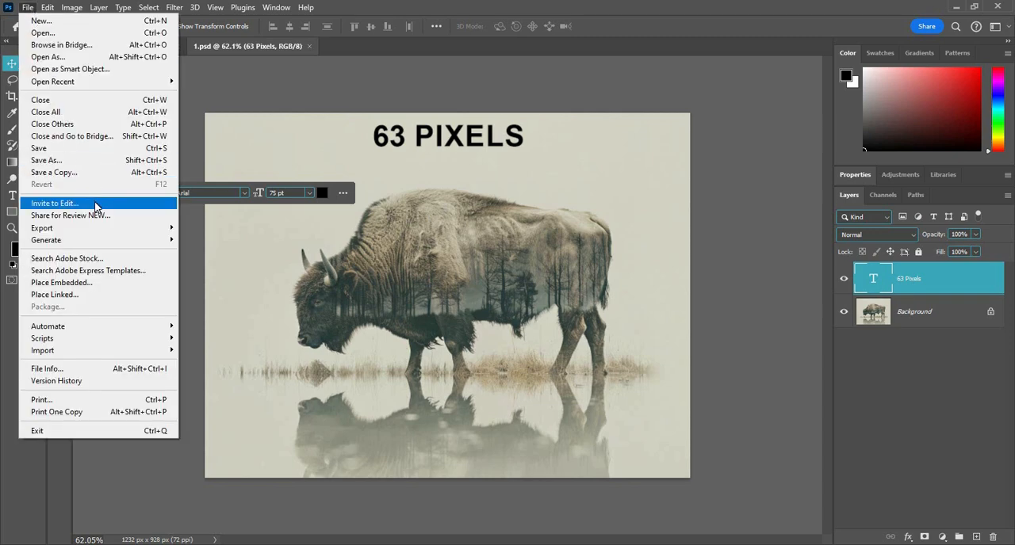
pyautogui.moveTo(106, 238)
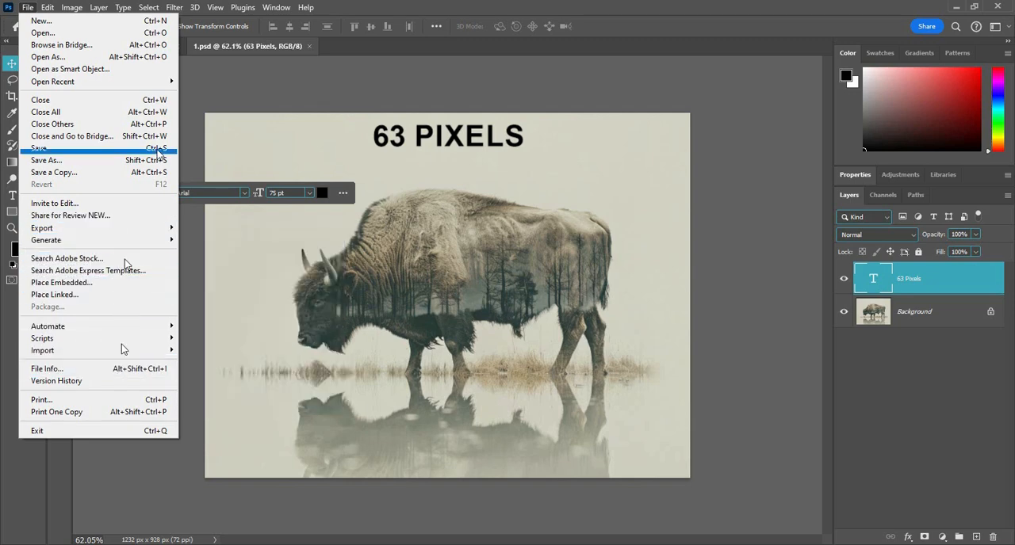
pyautogui.click(446, 4)
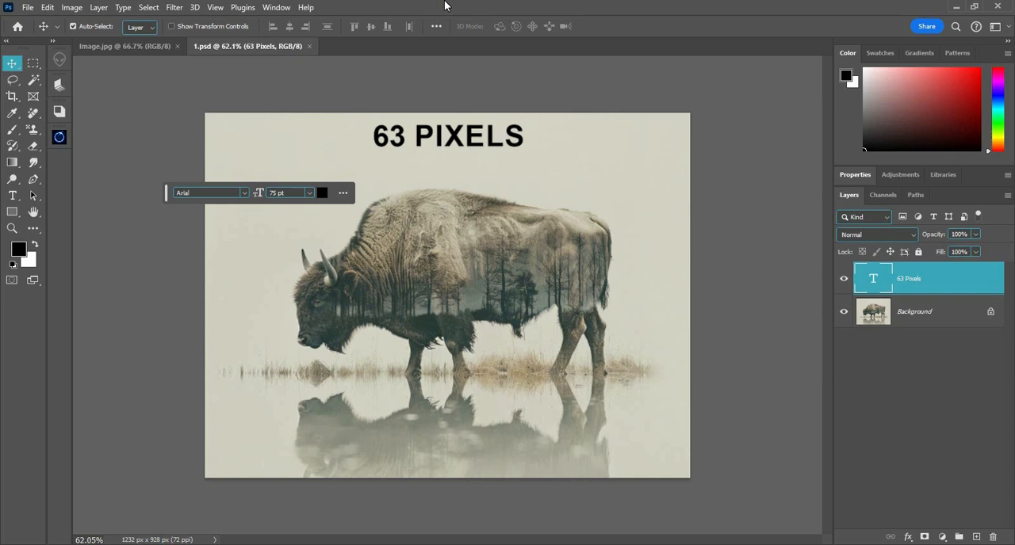